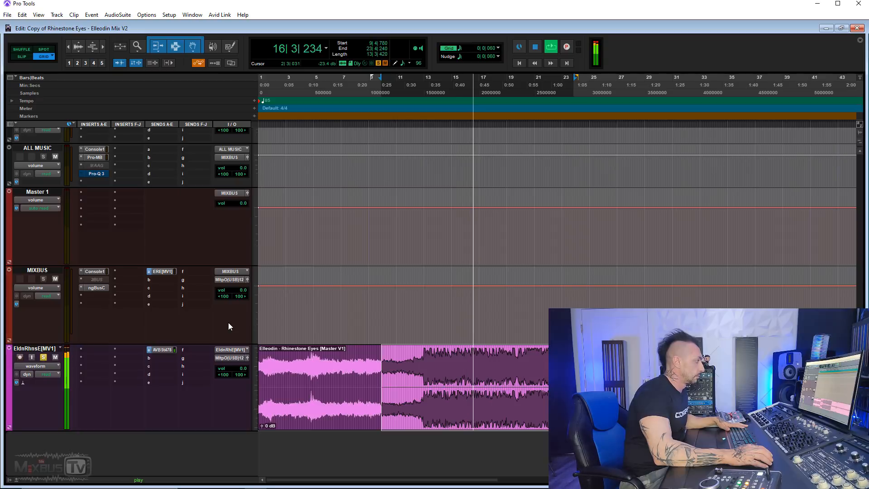
# Listen to the mastered Rhinestone Eyes audio at different zoom levels and stop playback.
pyautogui.hotkey('ctrl', '[')
pyautogui.hotkey('ctrl', ']')
pyautogui.hotkey('ctrl', ']')
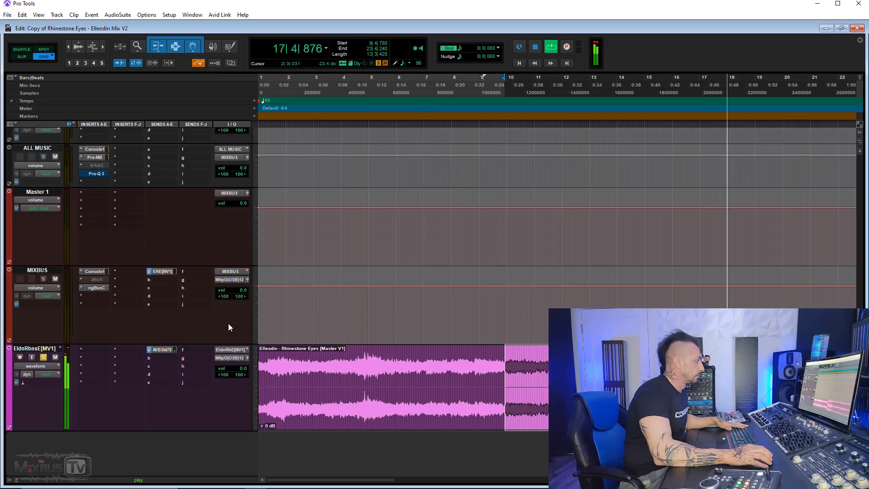
pyautogui.hotkey('ctrl', '[')
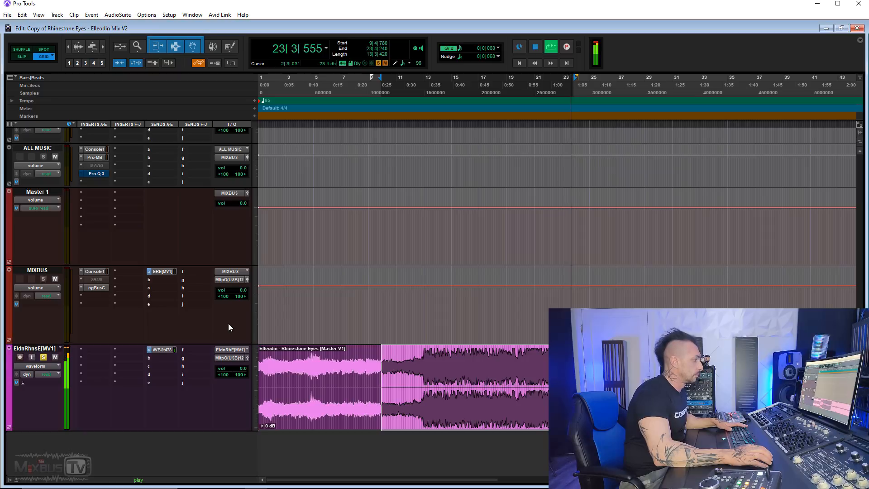
pyautogui.press('space')
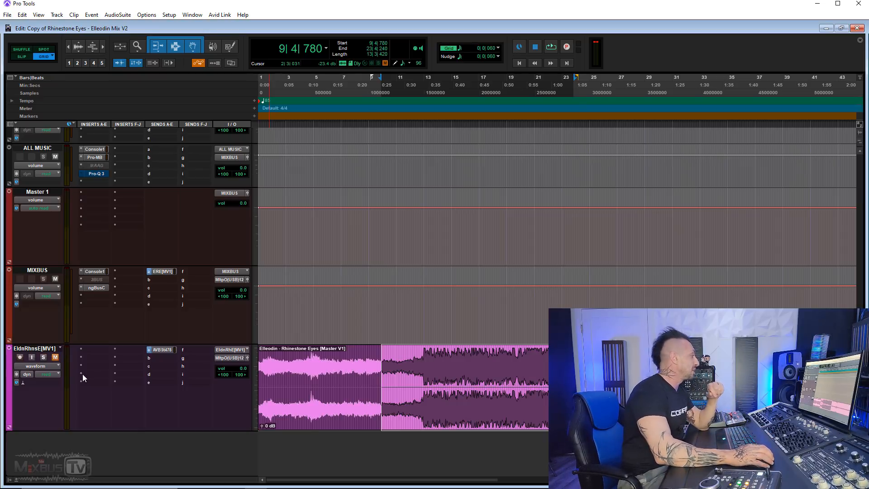
# Select the opening verse of the lead vocal track, from 4|4|060 to bar 11.
pyautogui.scroll(15, 151, 376)
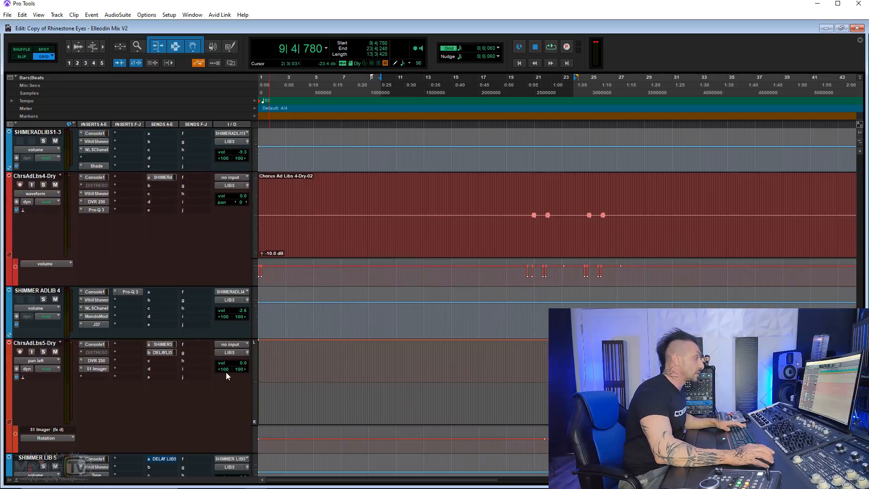
pyautogui.scroll(10, 226, 372)
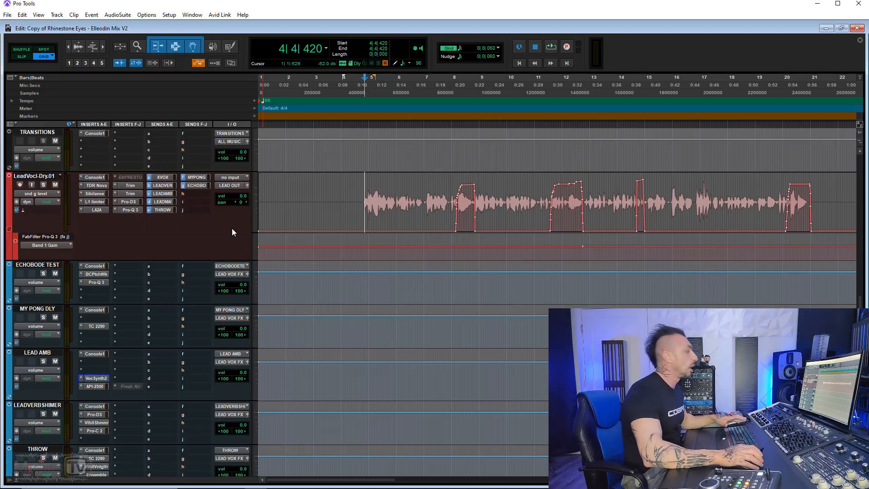
pyautogui.scroll(-2, 175, 262)
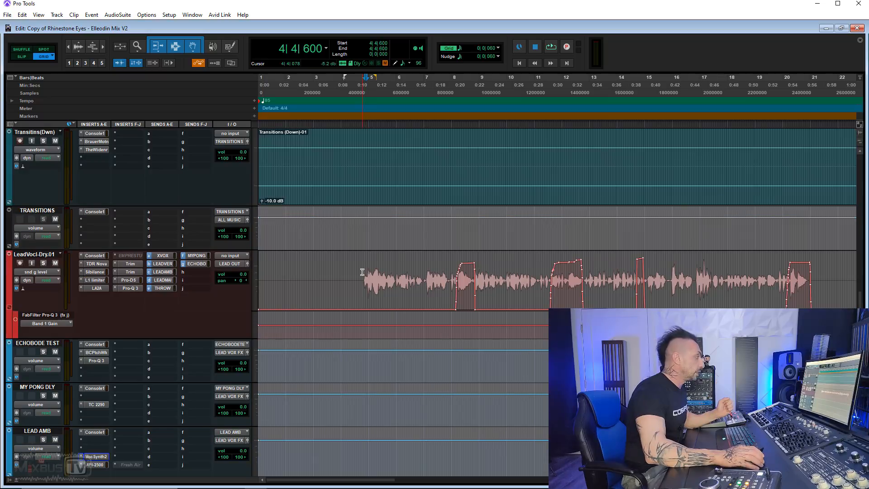
pyautogui.moveTo(362, 272); pyautogui.dragTo(536, 267)
# Select the sung passage on both backing verse tracks, from about bar 13 to bar 21.
pyautogui.scroll(-15, 536, 265)
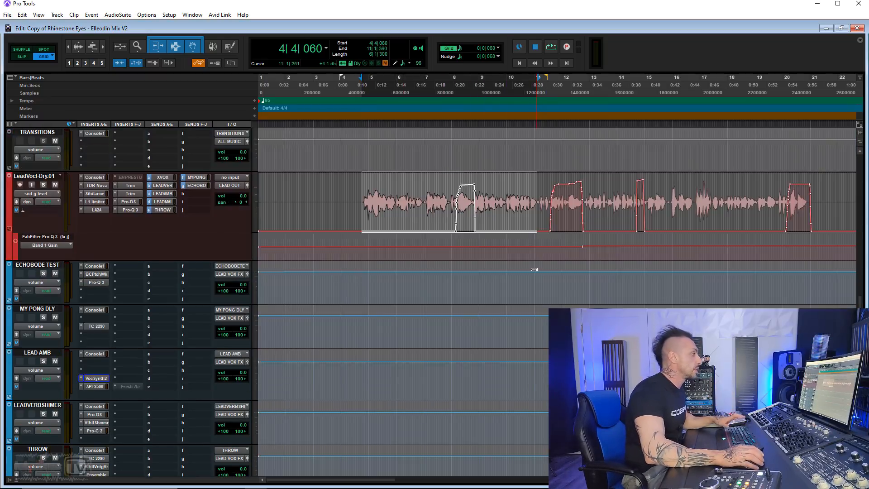
pyautogui.hscroll(5, 585, 280)
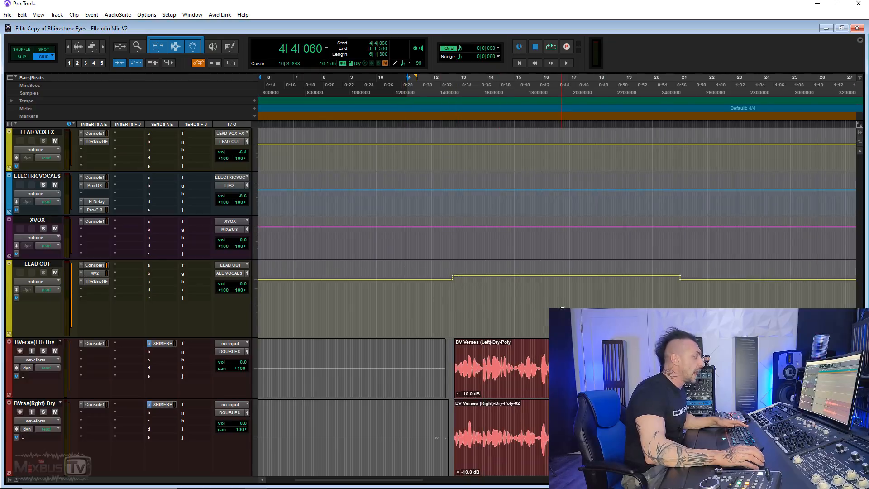
pyautogui.scroll(-3, 640, 284)
pyautogui.moveTo(678, 275); pyautogui.dragTo(456, 326)
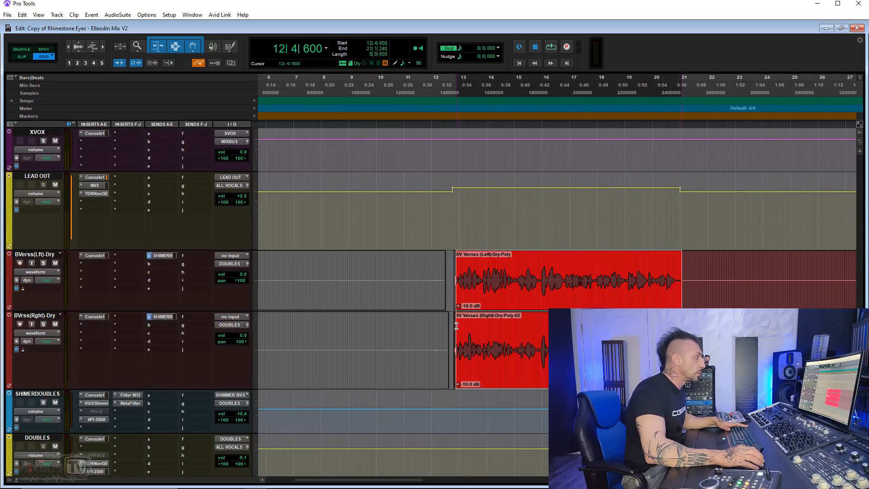
# Solo the dry lead vocal track and audition it from 4|4|000.
pyautogui.scroll(15, 456, 324)
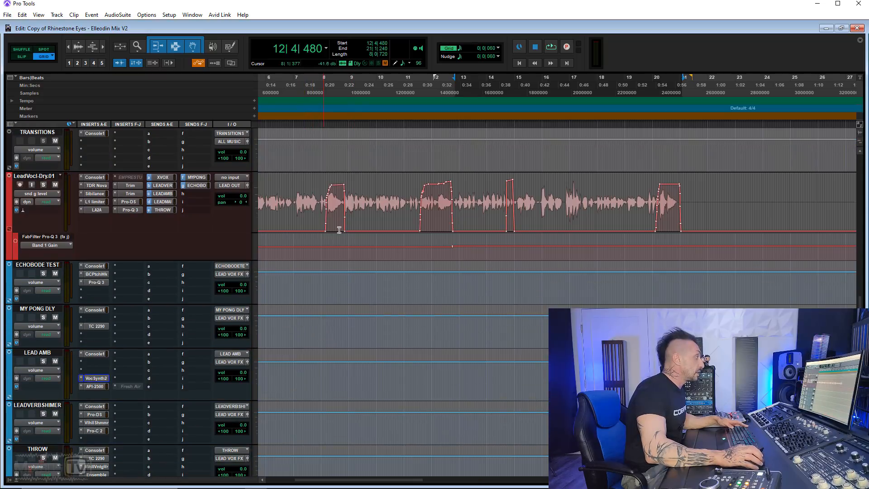
pyautogui.hscroll(-5, 388, 221)
pyautogui.click(362, 197)
pyautogui.click(44, 185)
pyautogui.press('space')
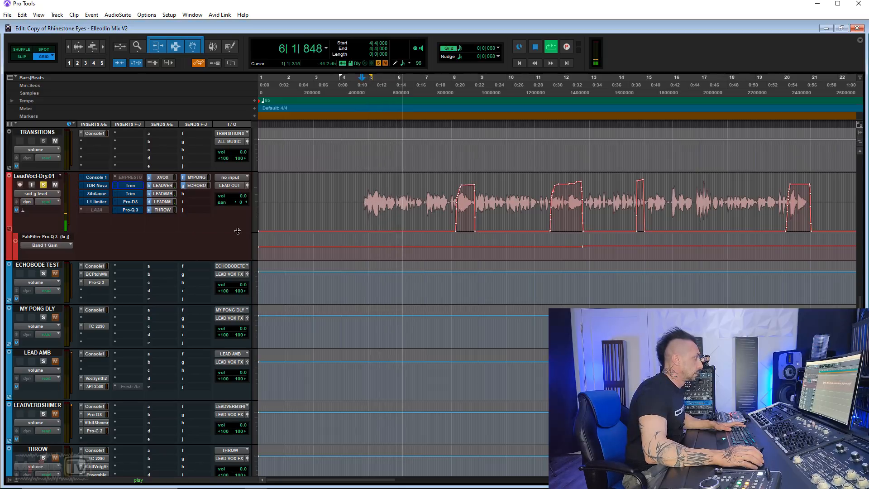
pyautogui.press('space')
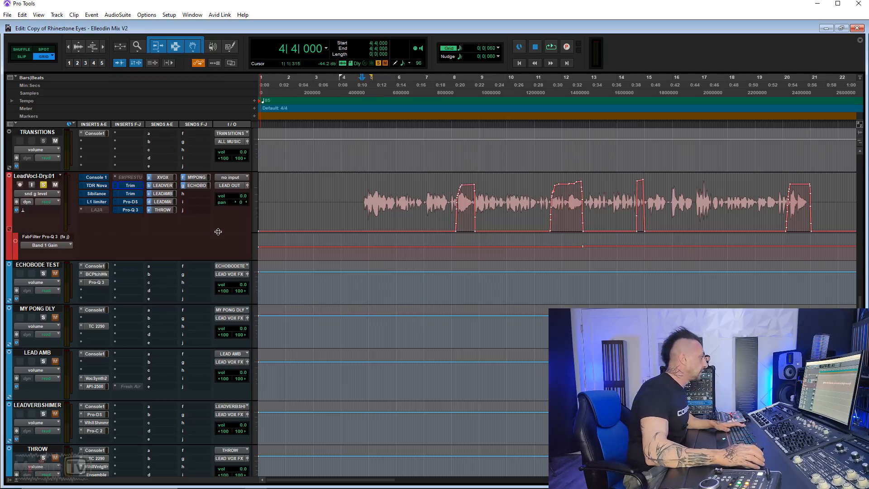
# Enable the lead vocal's Console 1 insert, audition its SSL 4000 E channel strip, and close it.
pyautogui.click(99, 178)
pyautogui.press('space')
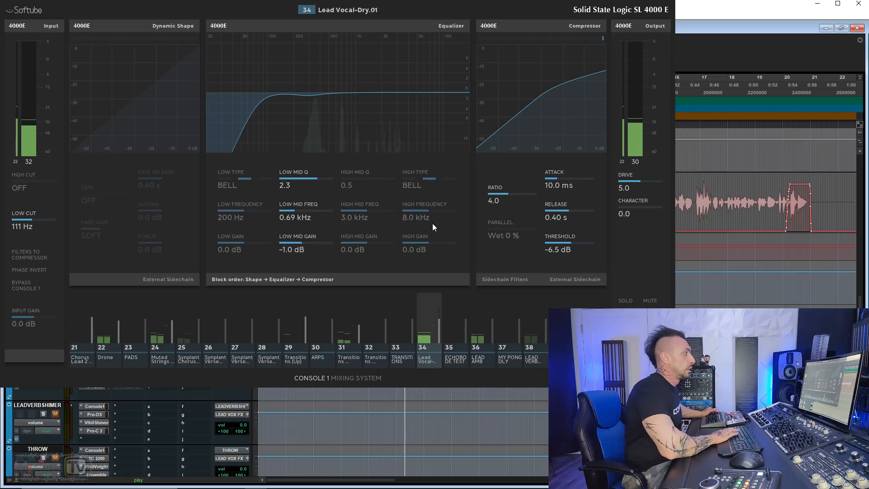
pyautogui.press('space')
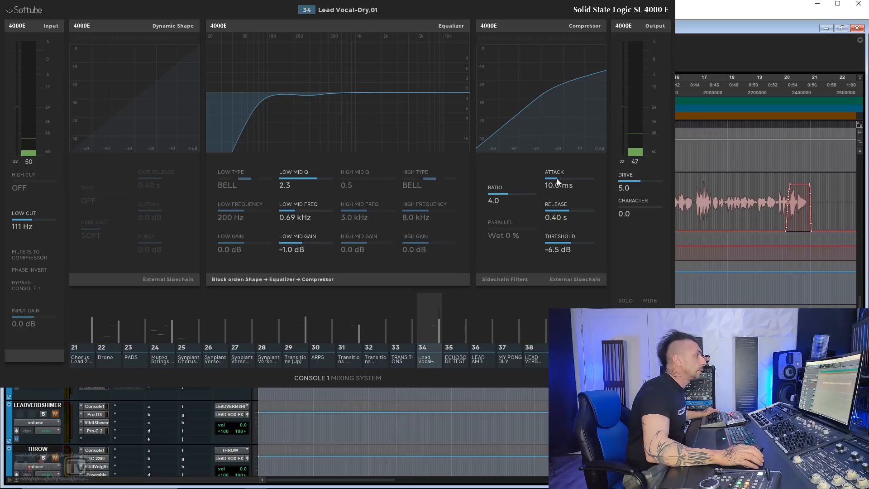
pyautogui.press('Escape')
# Take the lead vocal's TDR Nova insert out of bypass, audition its dynamic EQ, and close it.
pyautogui.rightClick(97, 186)
pyautogui.click(101, 186)
pyautogui.click(98, 185)
pyautogui.moveTo(512, 70); pyautogui.dragTo(332, 30)
pyautogui.press('space')
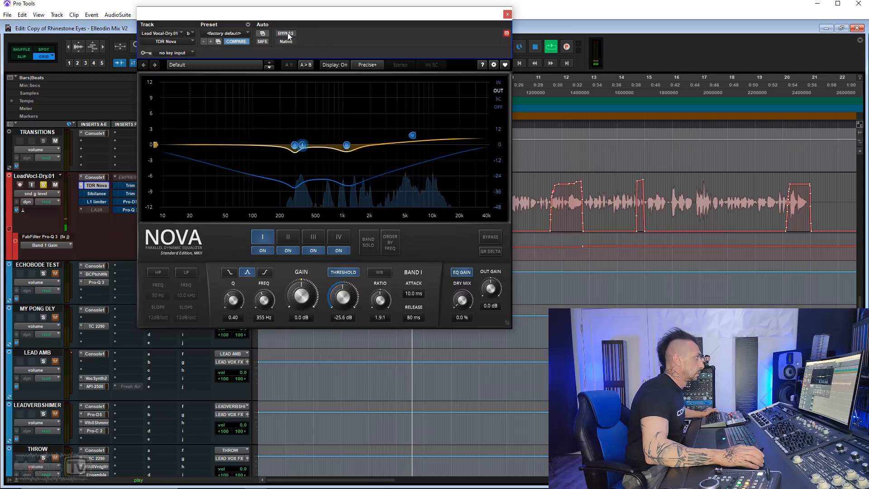
pyautogui.press('space')
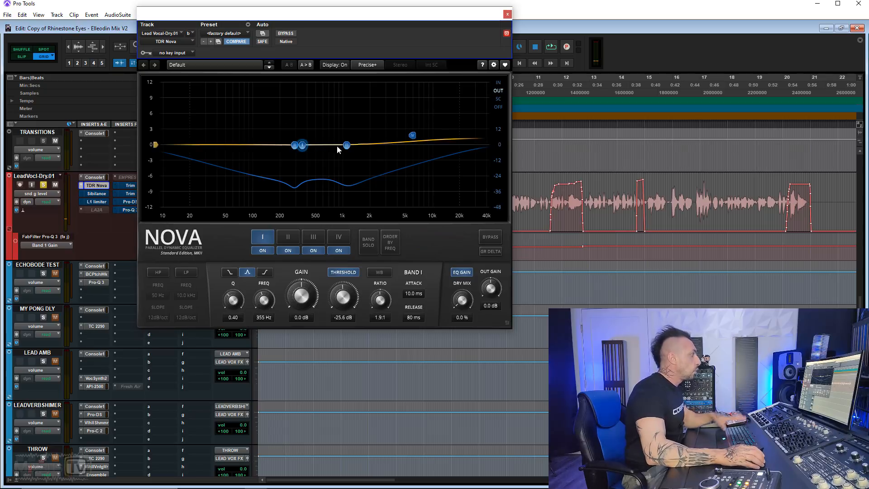
pyautogui.click(507, 14)
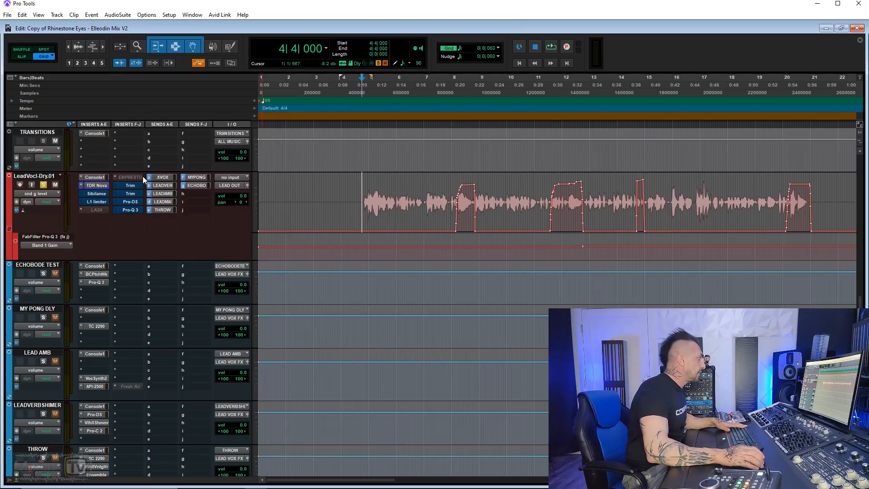
# Enable the lead vocal's Sibilance insert, audition the de-essing, and close it.
pyautogui.click(101, 194)
pyautogui.press('space')
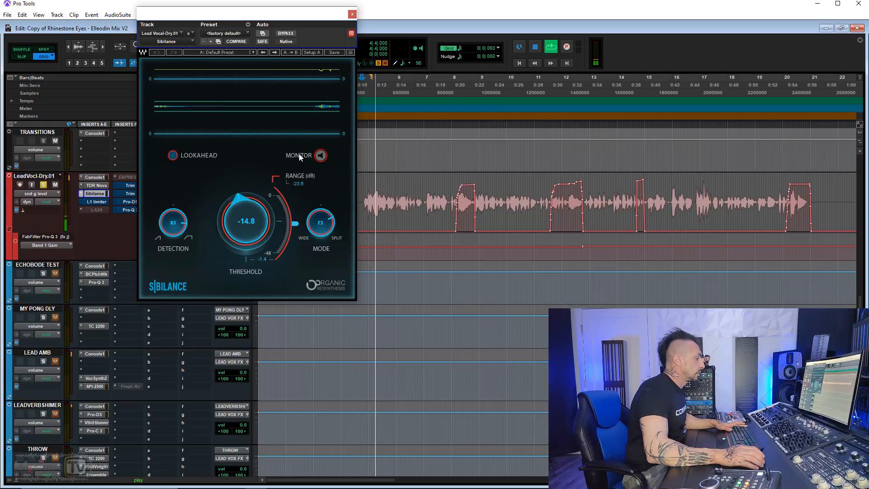
pyautogui.click(351, 14)
# Take the lead vocal's L1 limiter insert out of bypass and audition the limiting.
pyautogui.rightClick(104, 202)
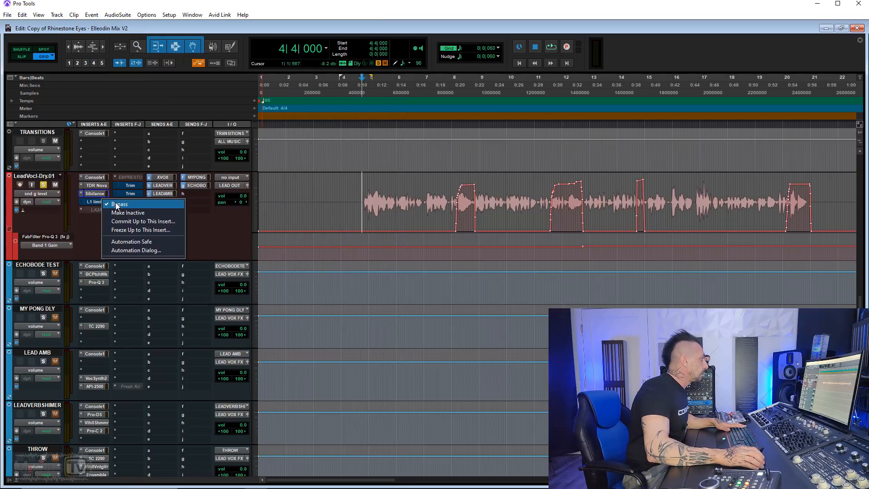
pyautogui.click(117, 204)
pyautogui.click(99, 201)
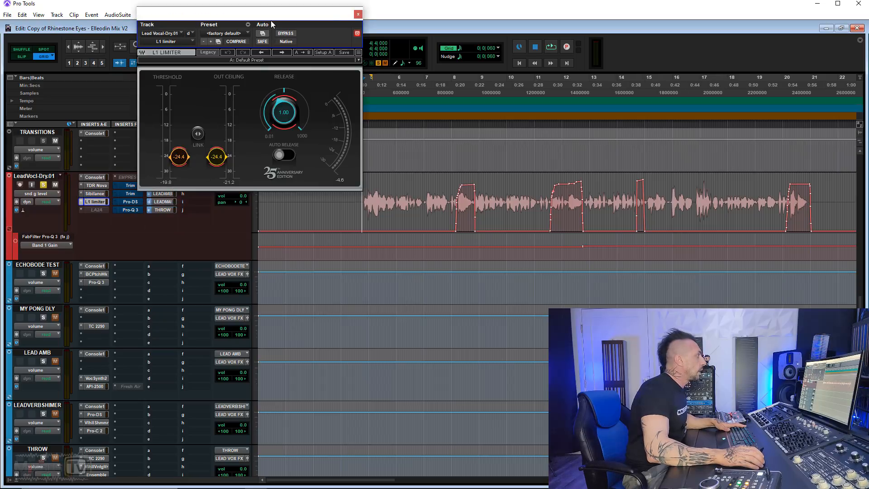
pyautogui.press('space')
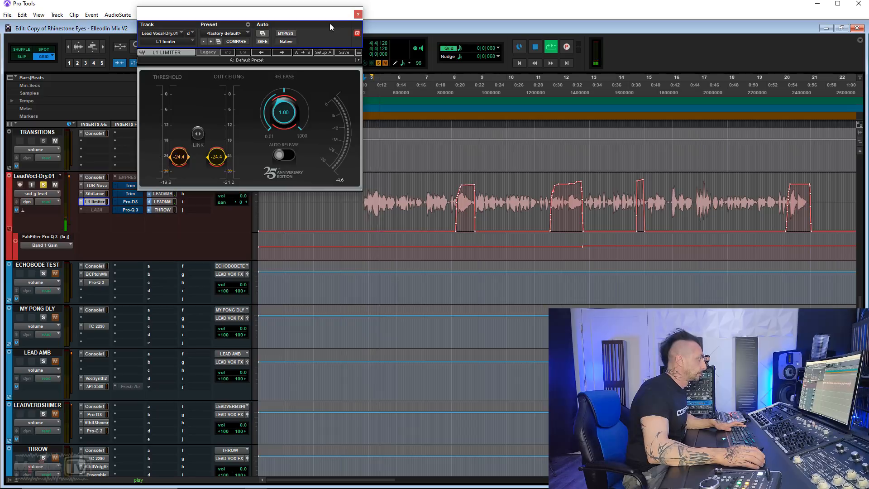
pyautogui.press('space')
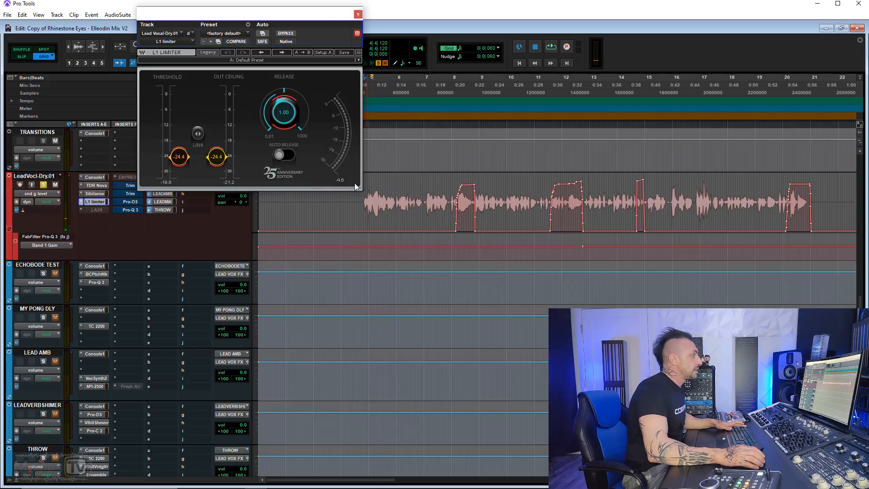
# Replay the lead vocal's first phrases through the L1 limiter in a closer timeline view and close the plugin.
pyautogui.hotkey('ctrl', ']')
pyautogui.press('space')
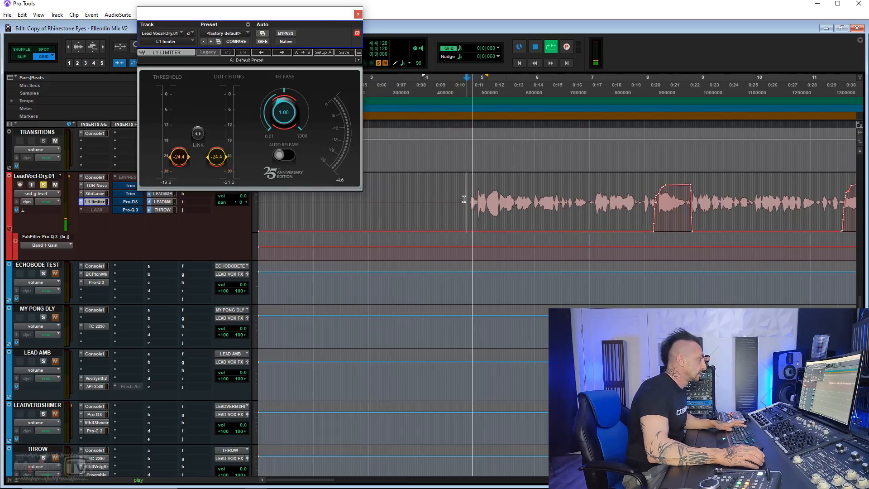
pyautogui.press('space')
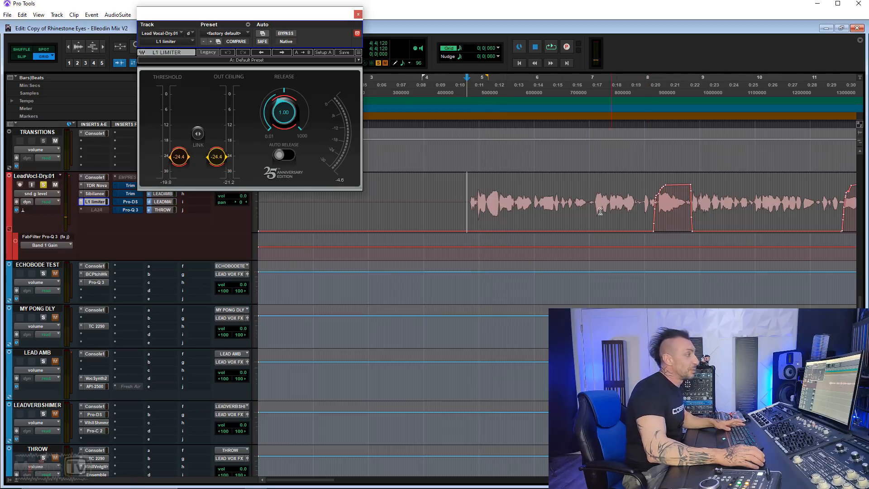
pyautogui.hotkey('ctrl', '[')
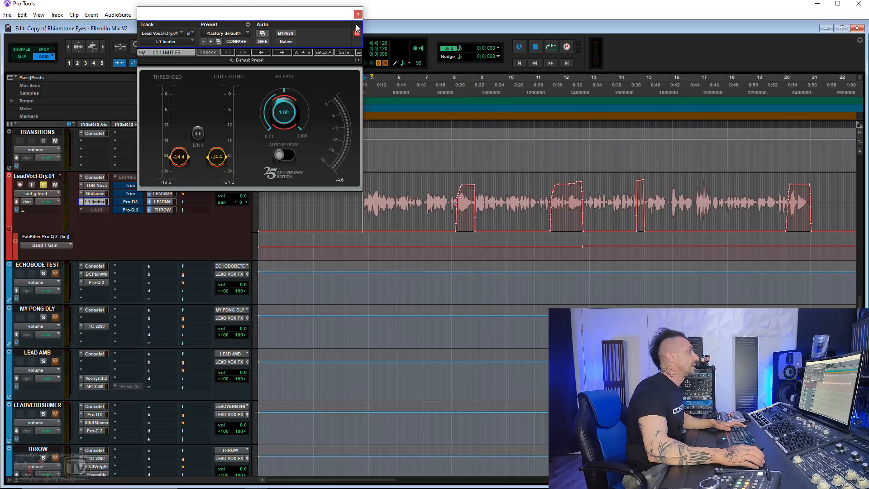
pyautogui.click(358, 14)
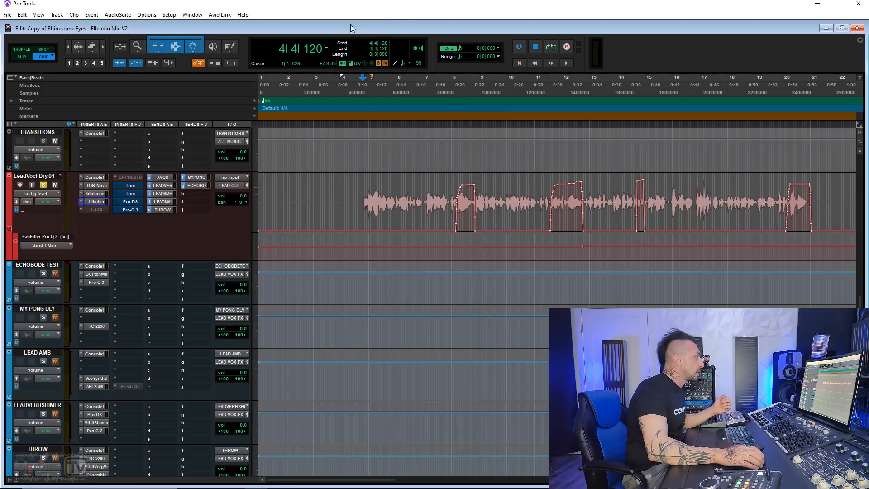
# Make the lead vocal's LA2A insert active and open its plugin window.
pyautogui.rightClick(100, 209)
pyautogui.click(101, 212)
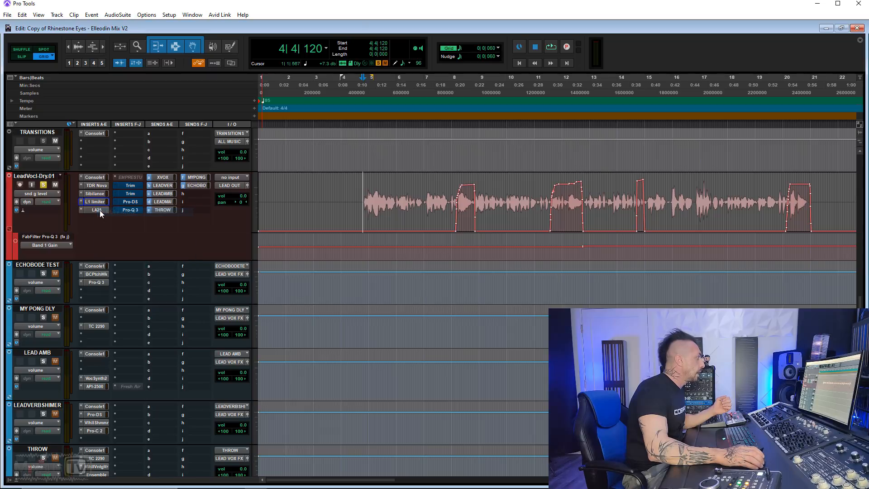
pyautogui.click(102, 210)
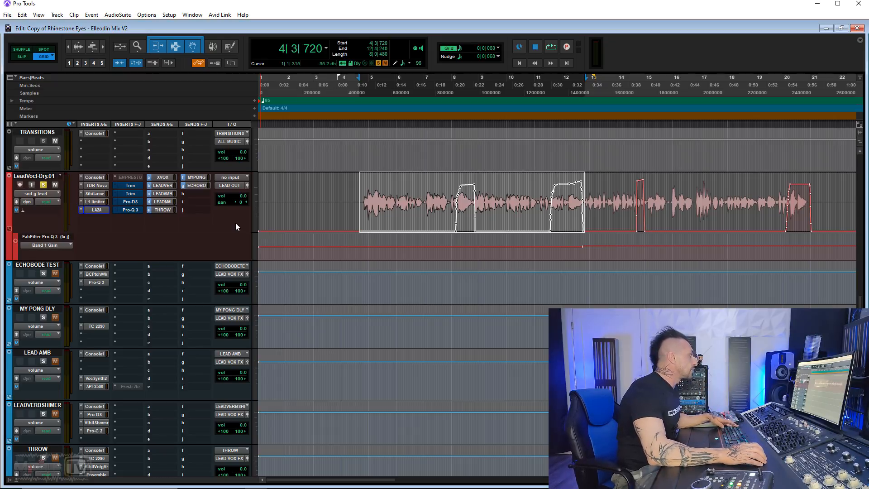
# Take the lead vocal's Trim and Pro-DS inserts out of bypass, audition the de-essing, and close Pro-DS.
pyautogui.keyDown('ctrl'); pyautogui.click(131, 186); pyautogui.keyUp('ctrl')
pyautogui.click(131, 202)
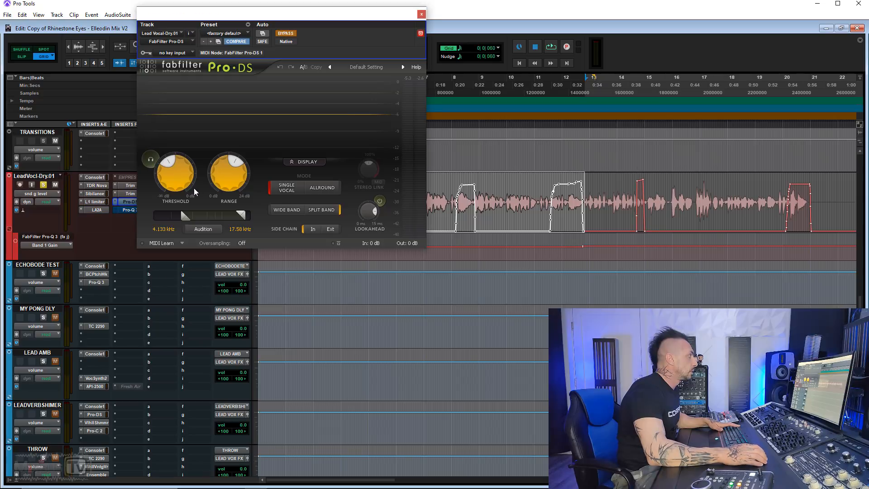
pyautogui.press('space')
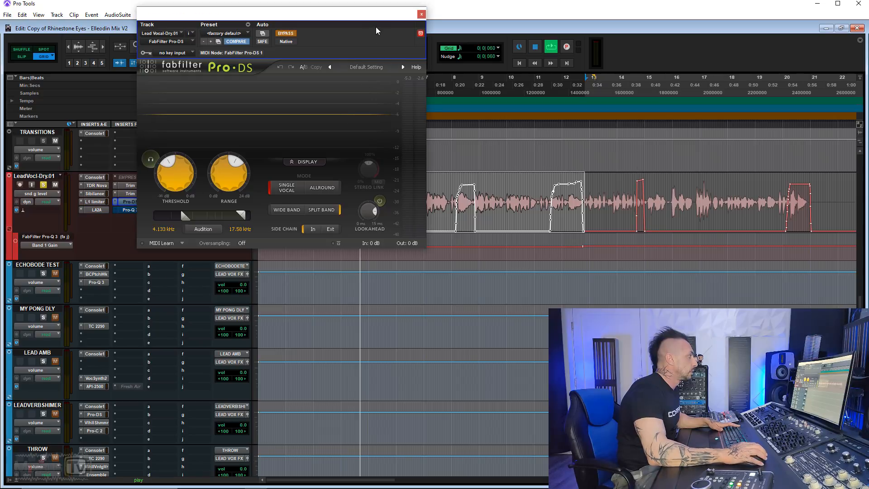
pyautogui.click(295, 35)
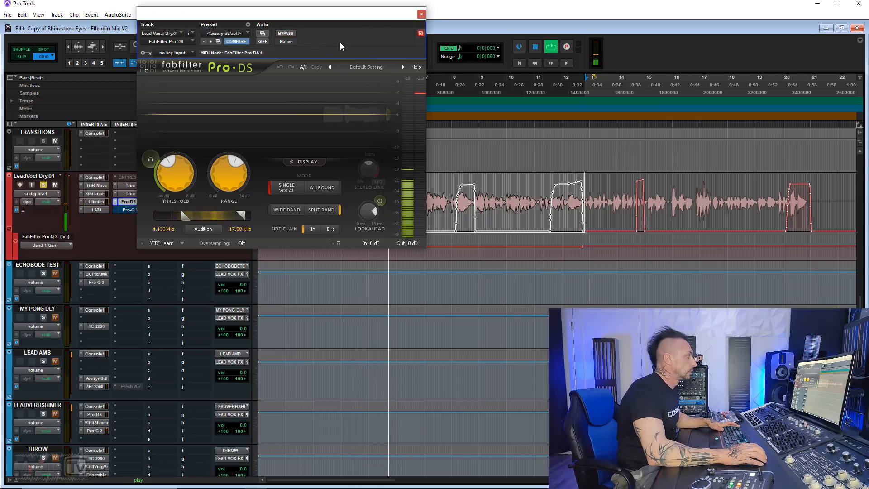
pyautogui.press('space')
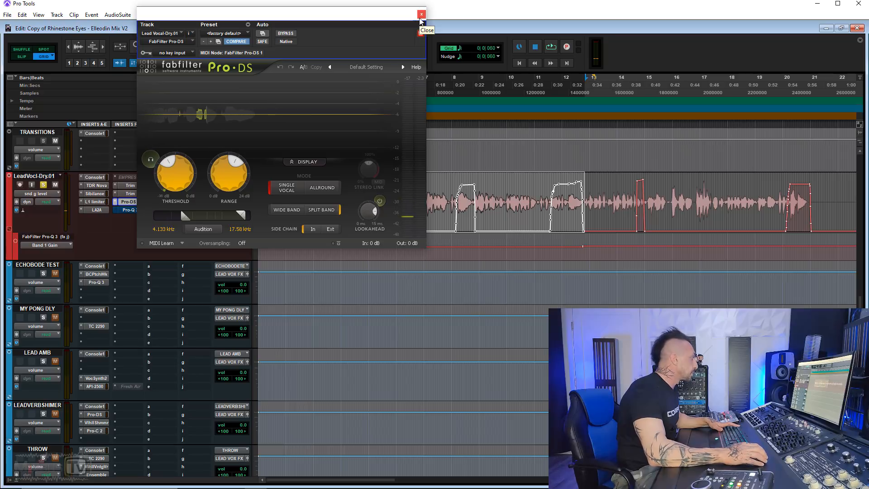
pyautogui.click(420, 17)
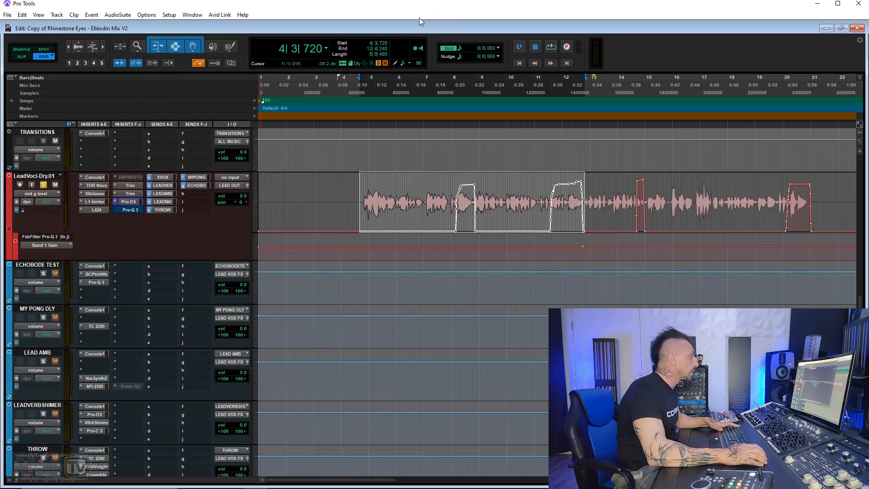
# Enable the lead vocal's Pro-Q 3 insert and audition its EQ curve.
pyautogui.click(129, 210)
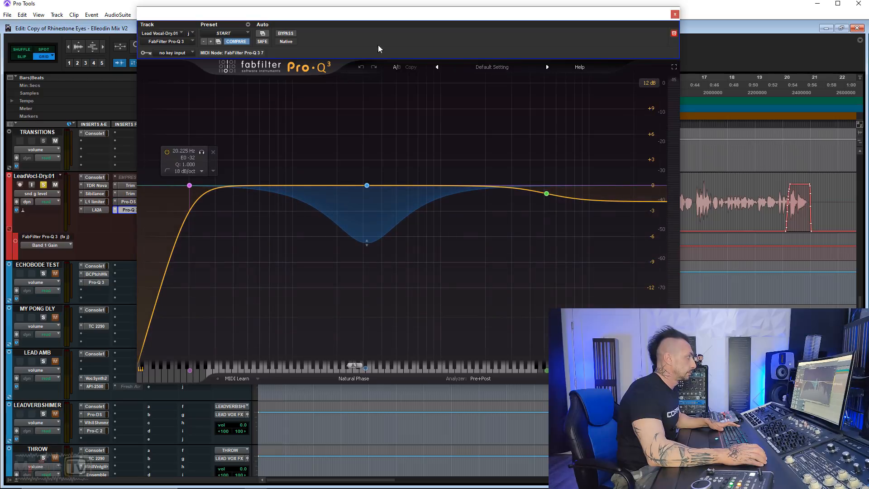
pyautogui.press('space')
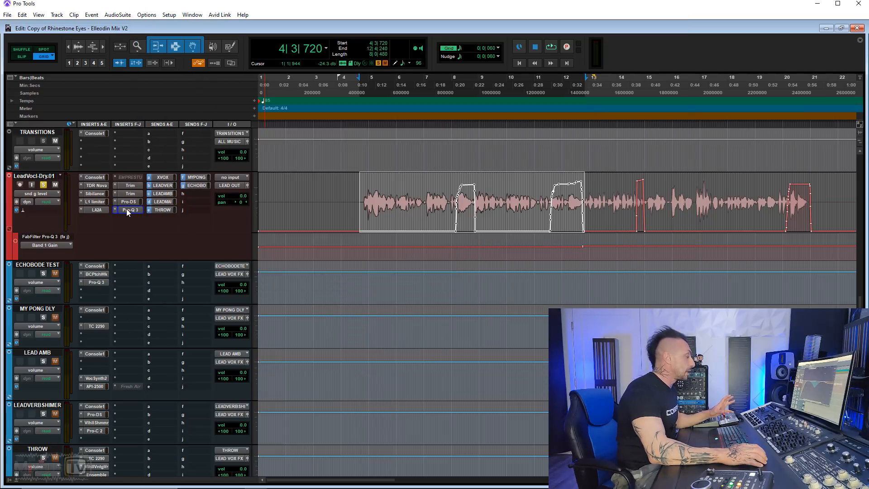
# Review the lead vocal's Pro-Q 3 curve, close the plugin, and look over the vocal effects tracks below.
pyautogui.click(127, 209)
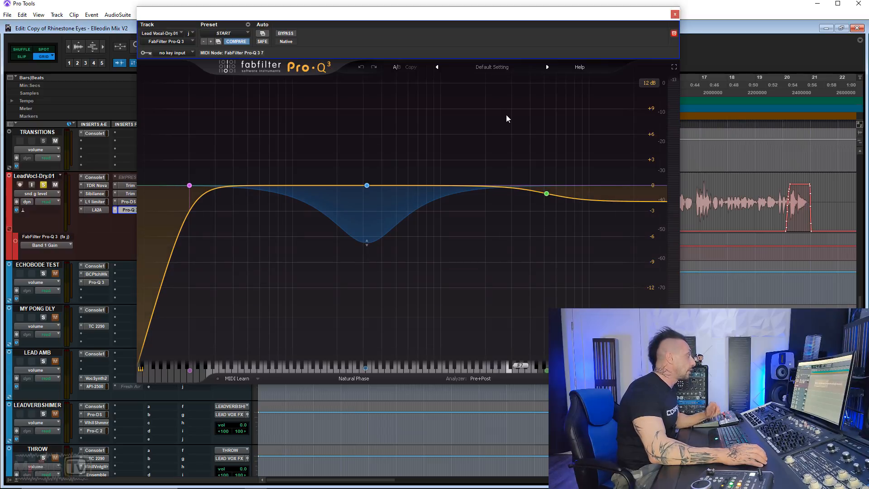
pyautogui.click(674, 16)
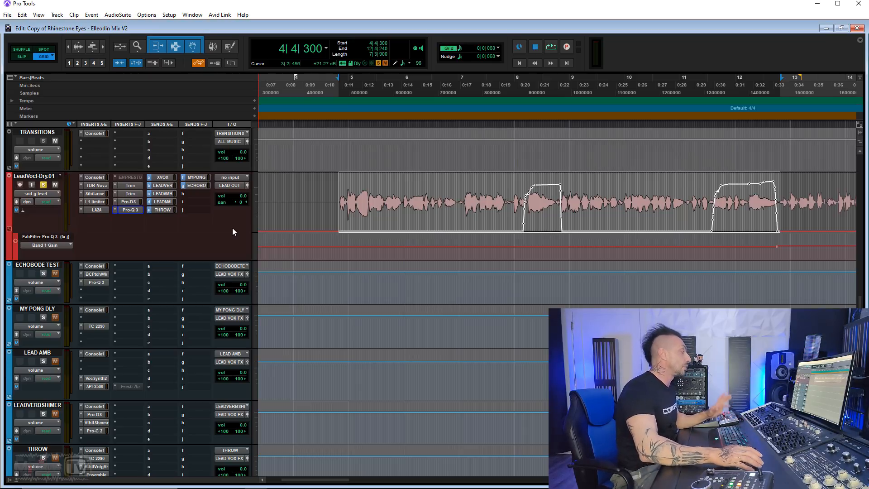
pyautogui.scroll(-3, 232, 228)
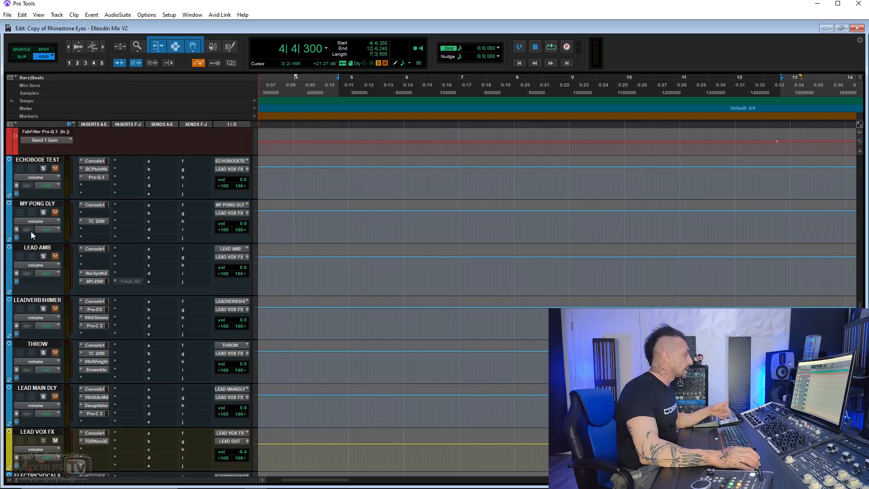
pyautogui.scroll(3, 220, 233)
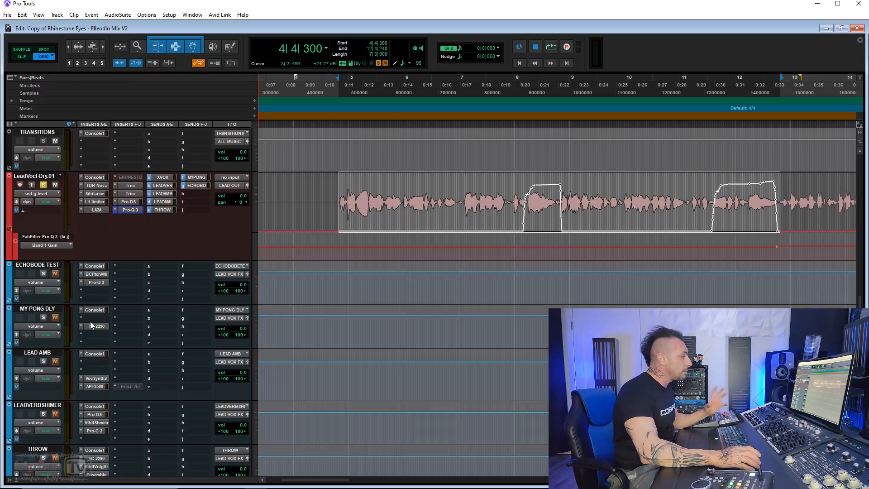
# Solo the LEAD AMB track alongside the lead vocal and compare the playback with LEAD AMB muted and unmuted.
pyautogui.click(53, 352)
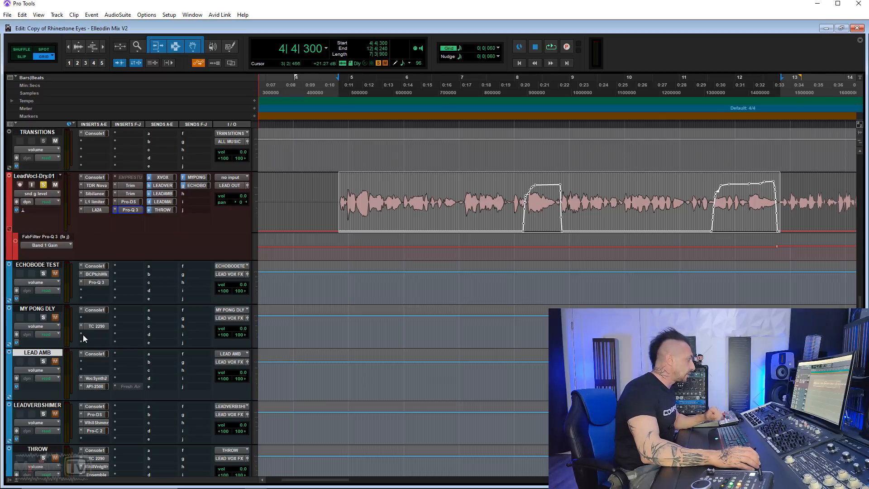
pyautogui.click(44, 361)
pyautogui.press('space')
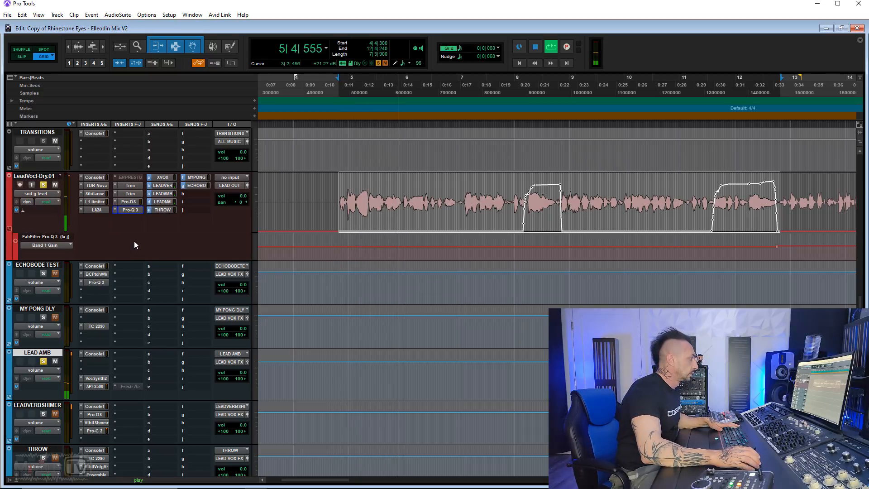
pyautogui.click(55, 362)
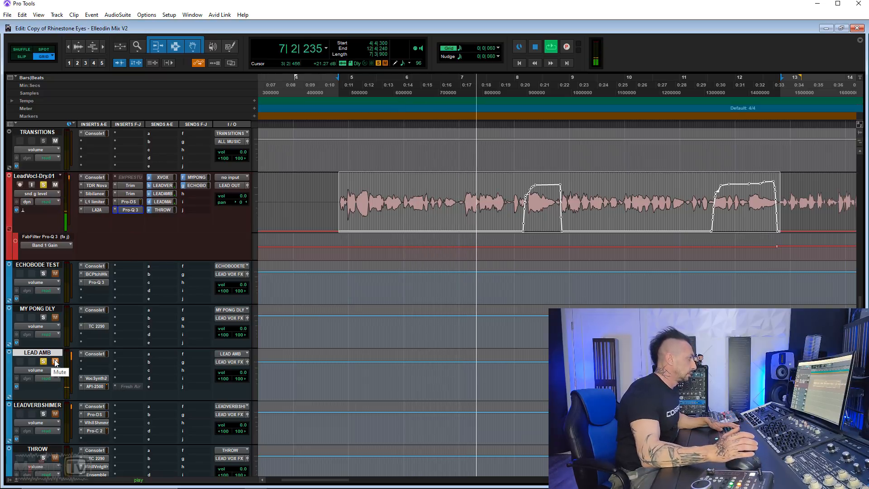
pyautogui.click(56, 362)
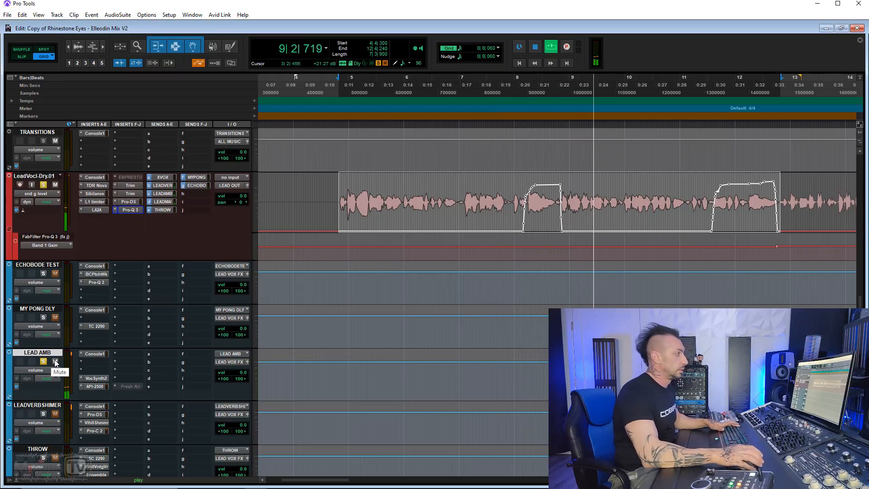
pyautogui.press('space')
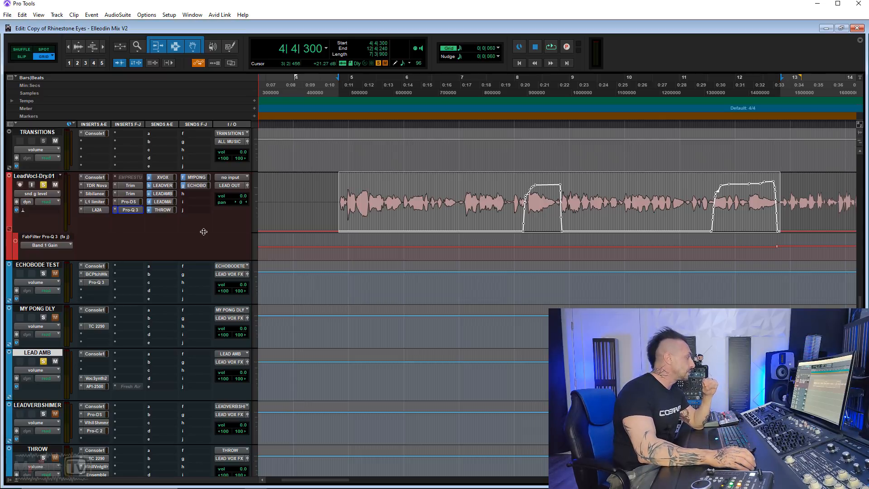
# Open LEAD AMB's VocalSynth 2 and audition it in playback, briefly boosting the track volume to about +6 dB and toggling the lead vocal's solo.
pyautogui.click(96, 378)
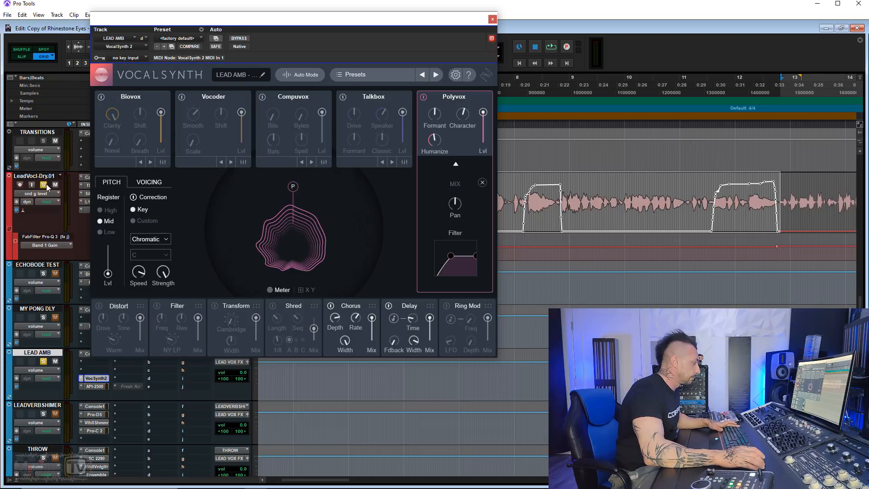
pyautogui.press('space')
pyautogui.moveTo(241, 376); pyautogui.dragTo(240, 369)
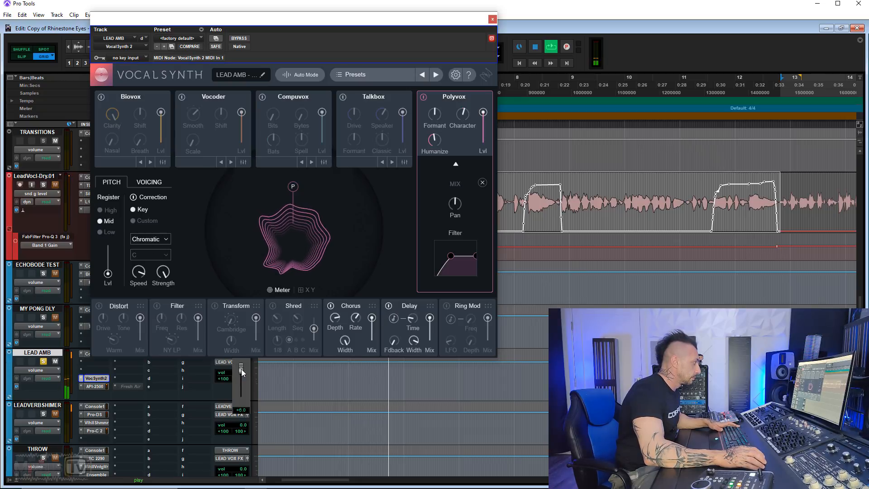
pyautogui.moveTo(241, 368); pyautogui.dragTo(243, 379)
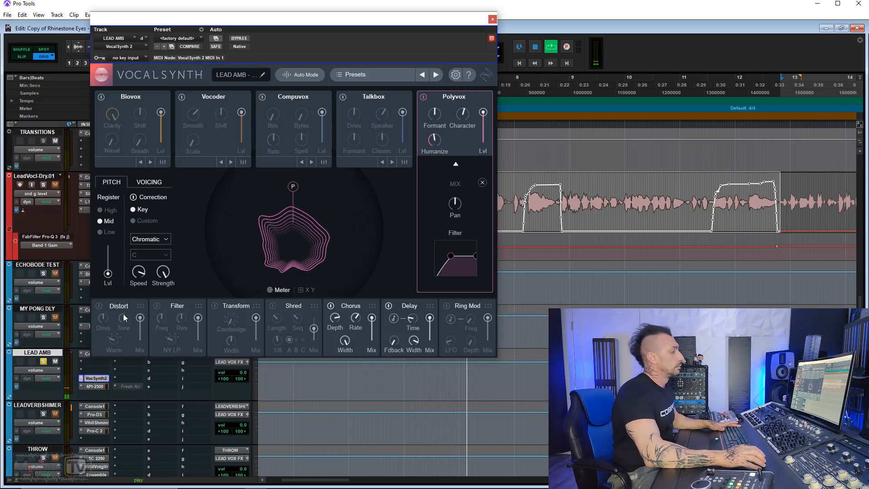
pyautogui.click(43, 184)
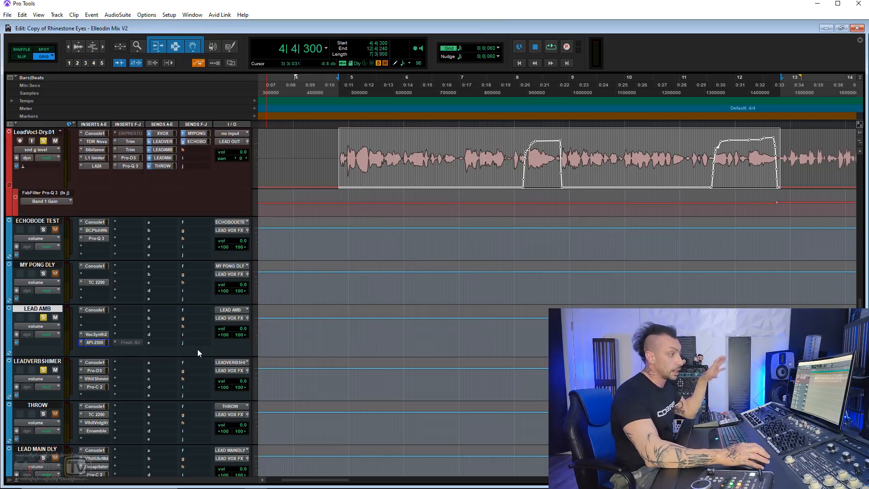
# Open ValhallaShimmer on the LEADVERBSHIMER track and play the vocal through the shimmer reverb.
pyautogui.click(97, 379)
pyautogui.click(97, 379)
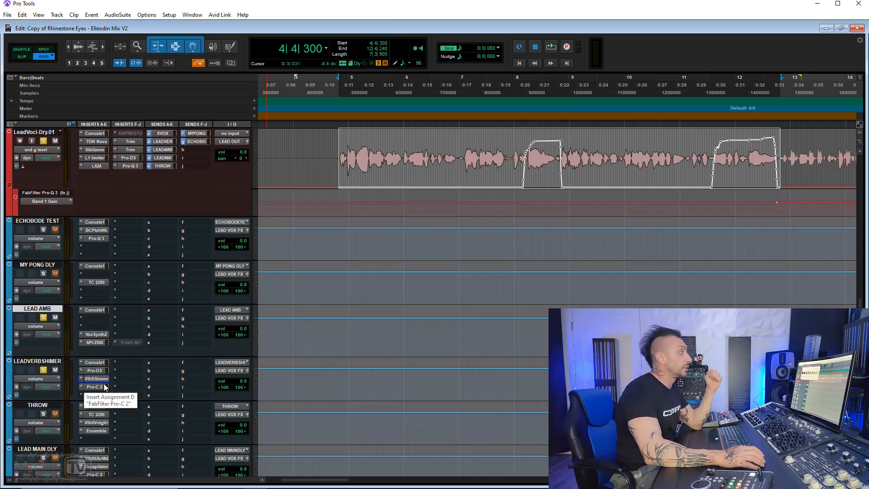
pyautogui.click(105, 378)
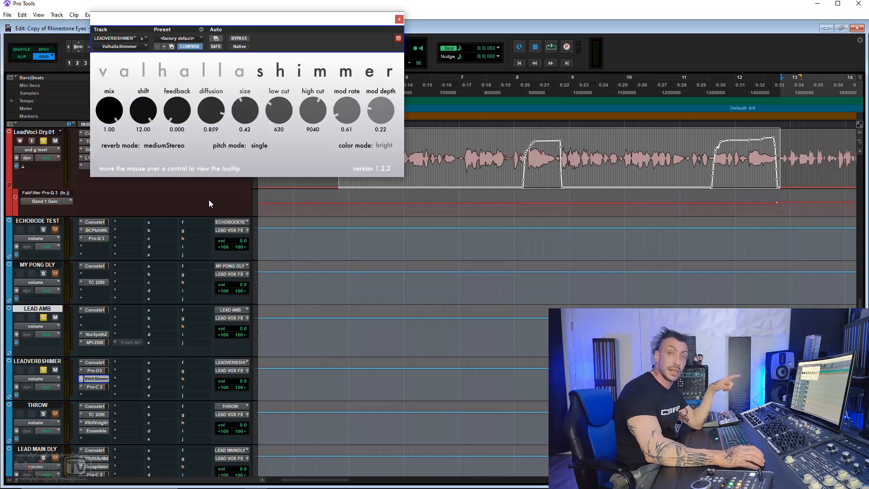
pyautogui.scroll(-5, 208, 200)
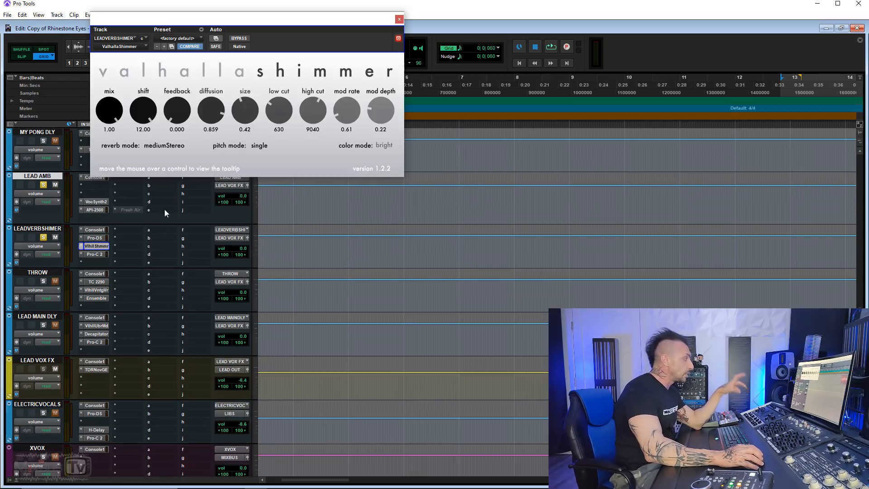
pyautogui.scroll(-15, 160, 289)
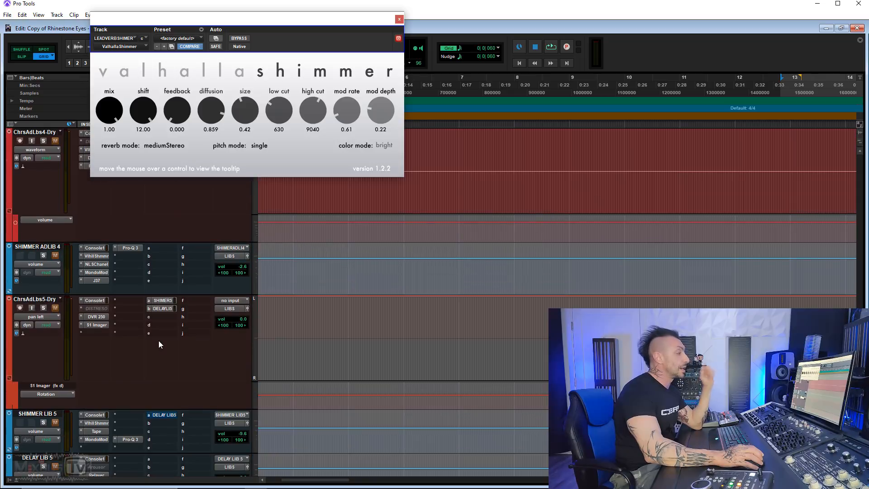
pyautogui.scroll(1, 158, 340)
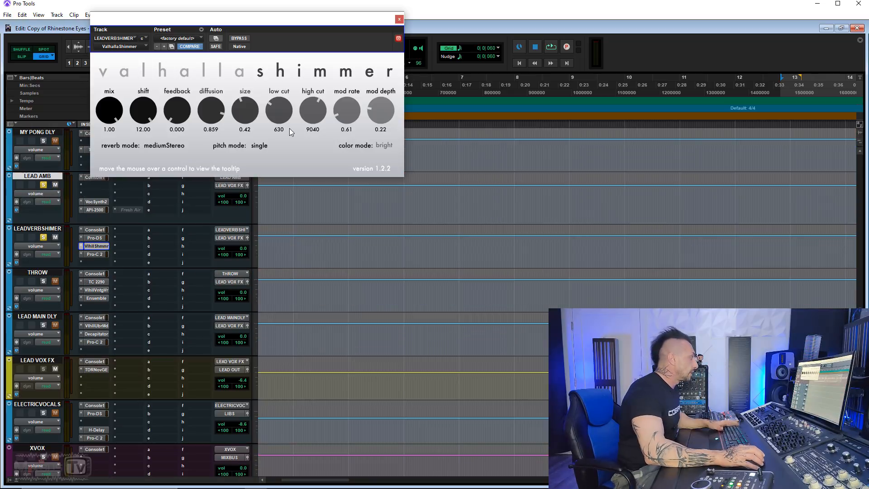
pyautogui.scroll(3, 195, 298)
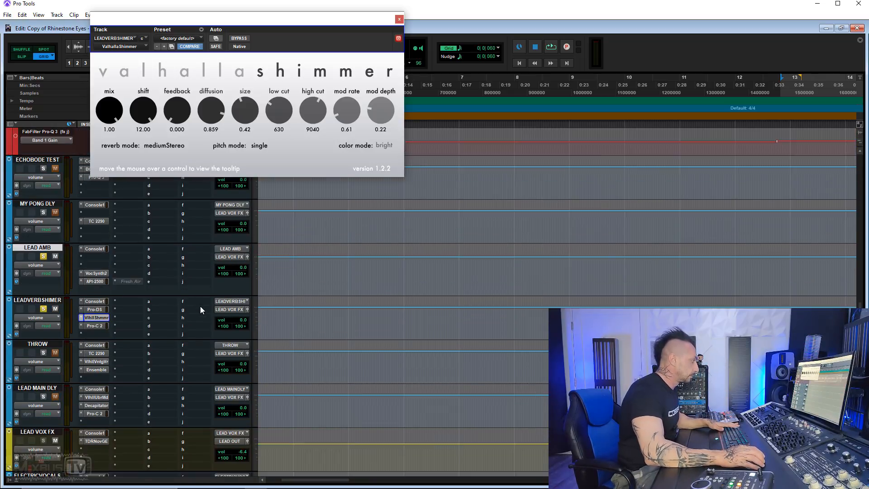
pyautogui.press('space')
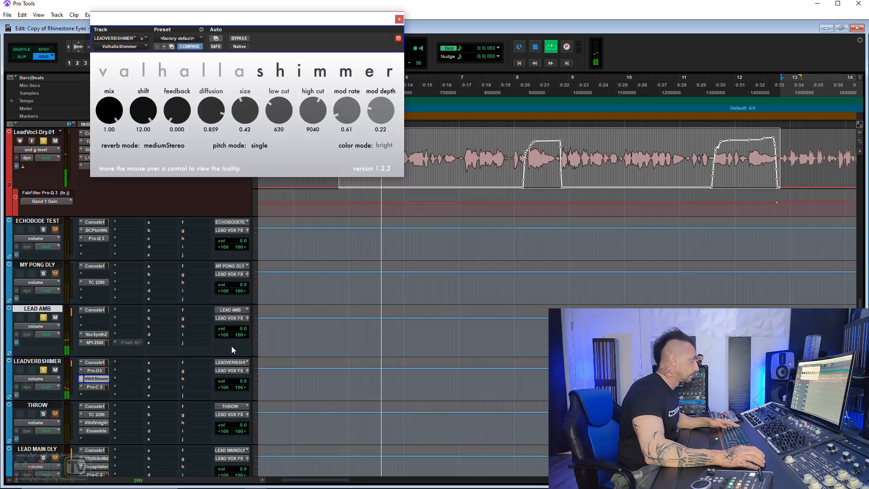
# Open LEADVERBSHIMER's Pro-DS and Pro-C 2 during playback and arrange their windows alongside ValhallaShimmer.
pyautogui.click(96, 370)
pyautogui.moveTo(387, 20); pyautogui.dragTo(628, 8)
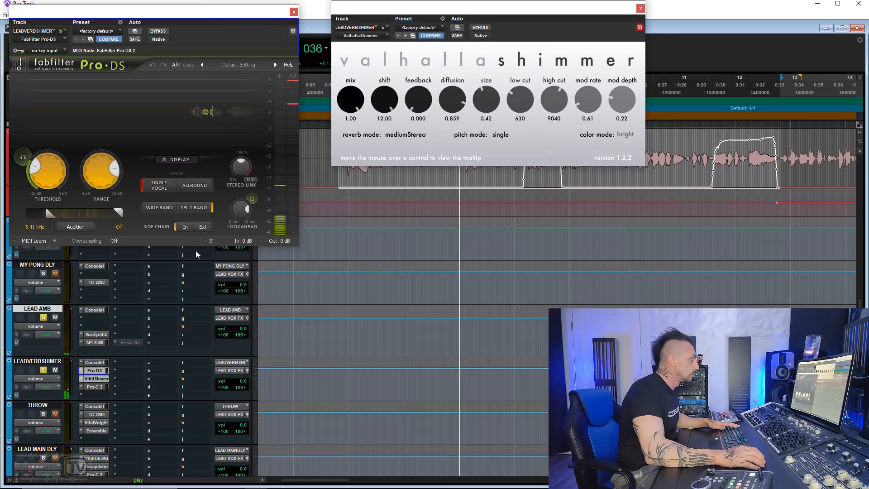
pyautogui.click(95, 387)
pyautogui.moveTo(328, 21); pyautogui.dragTo(321, 100)
pyautogui.click(385, 452)
pyautogui.click(417, 427)
pyautogui.moveTo(311, 101); pyautogui.dragTo(478, 71)
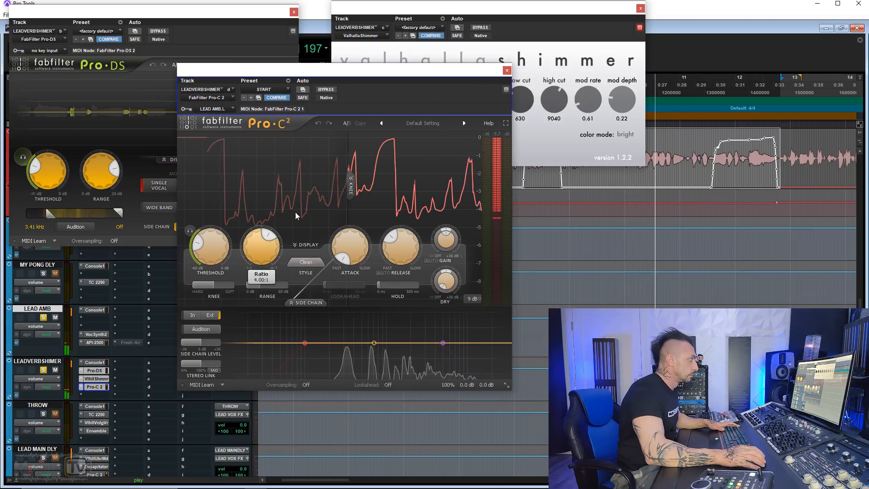
# Bring ValhallaShimmer to the front, examine its reverb settings, and close the plugin windows.
pyautogui.click(425, 17)
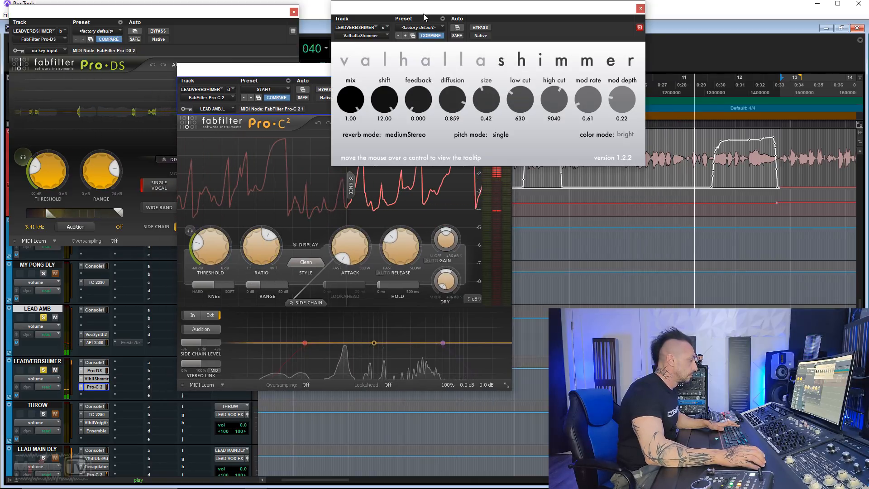
pyautogui.click(209, 108)
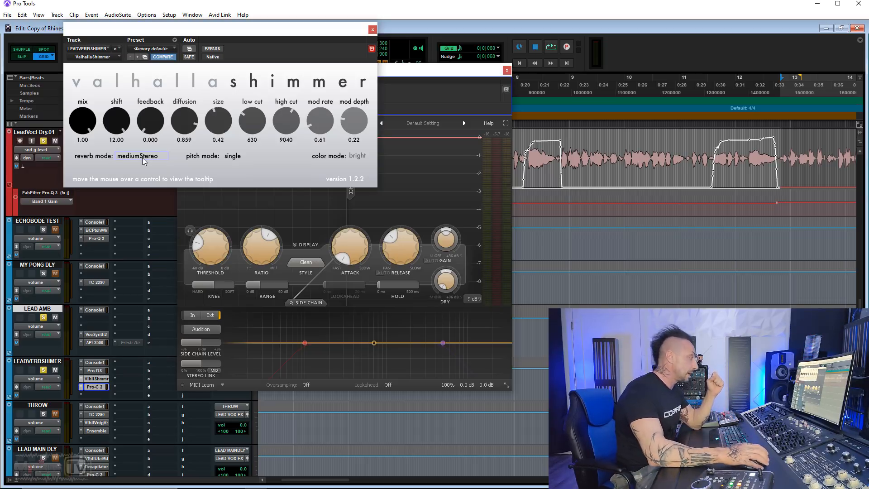
pyautogui.click(372, 30)
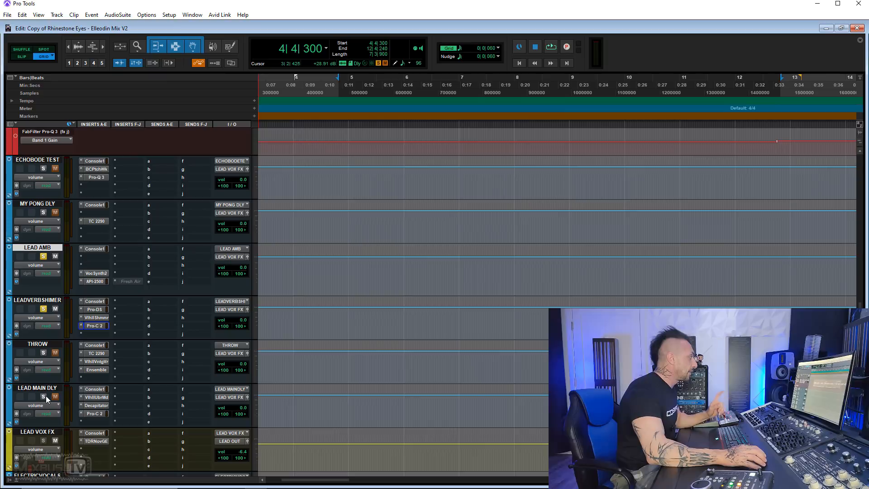
# Solo LEAD MAIN DLY, take LEADVERBSHIMER out of solo, and play the vocal with the delay.
pyautogui.scroll(2, 68, 380)
pyautogui.scroll(-3, 83, 358)
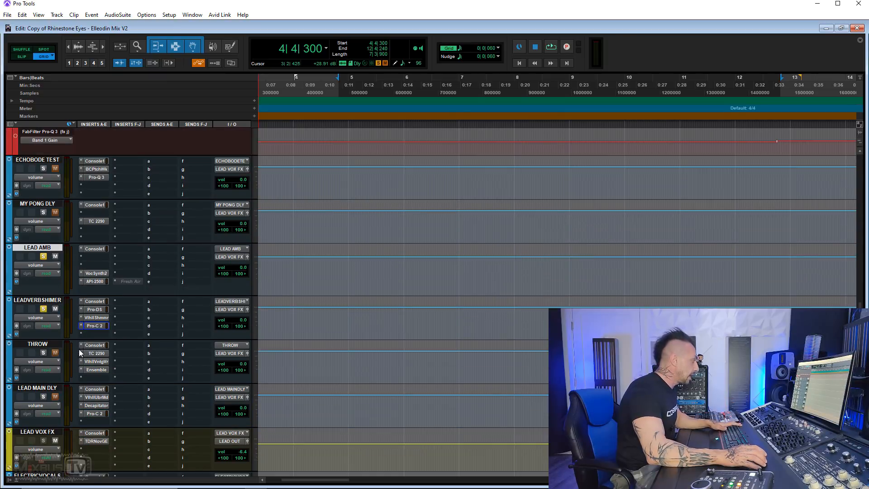
pyautogui.scroll(3, 78, 349)
pyautogui.scroll(-1, 80, 347)
pyautogui.scroll(-1, 80, 347)
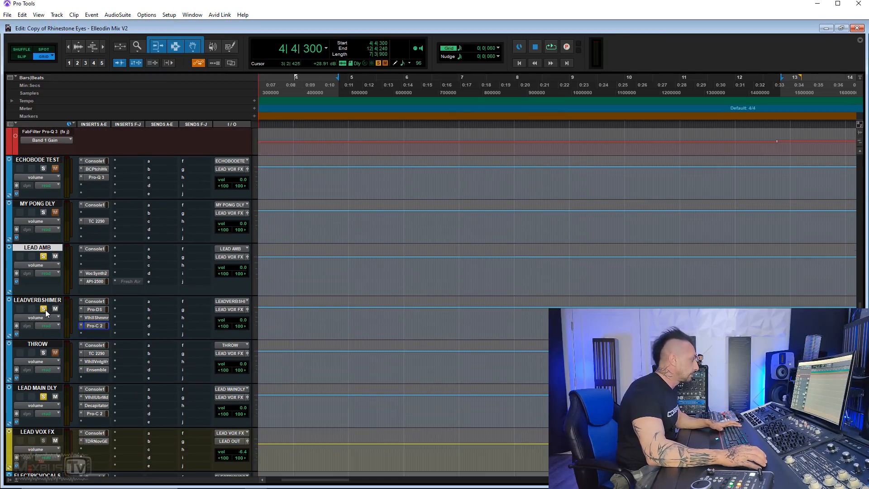
pyautogui.press('space')
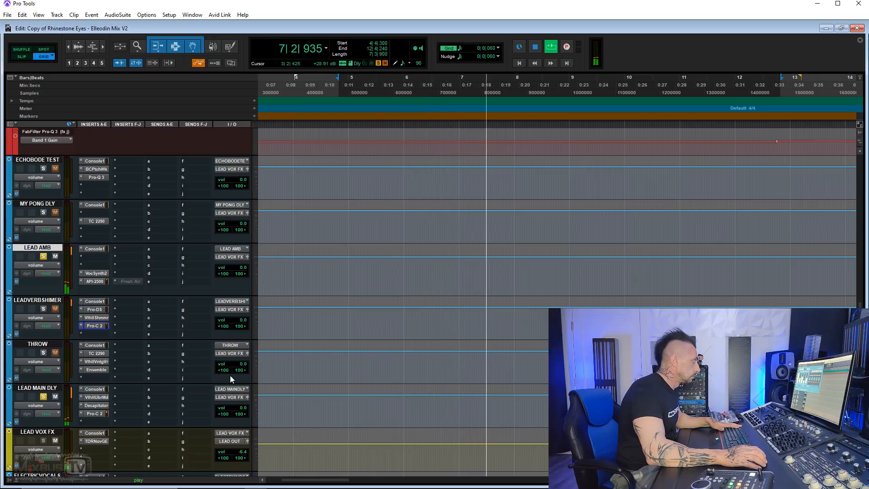
# Open LEAD MAIN DLY's ValhallaÜberMod, Decapitator and Pro-C 2, shrink the ÜberMod window, and place it beside Decapitator.
pyautogui.press('r')
pyautogui.click(103, 395)
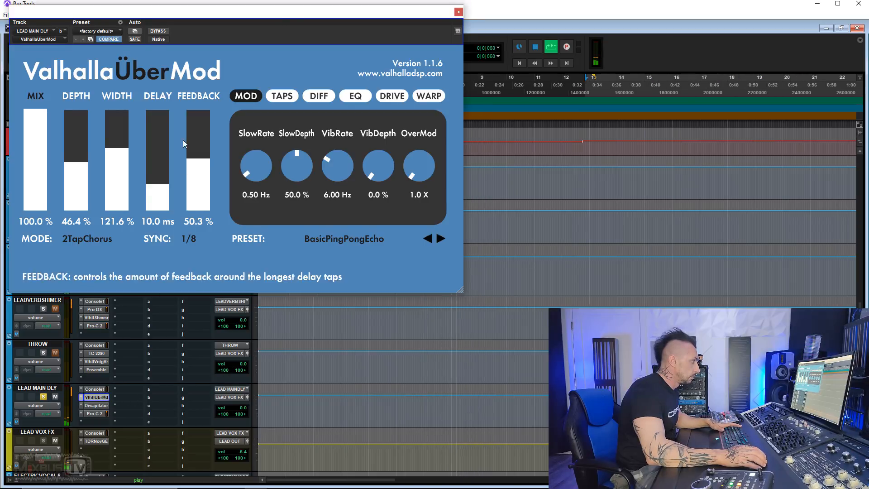
pyautogui.moveTo(459, 282); pyautogui.dragTo(378, 207)
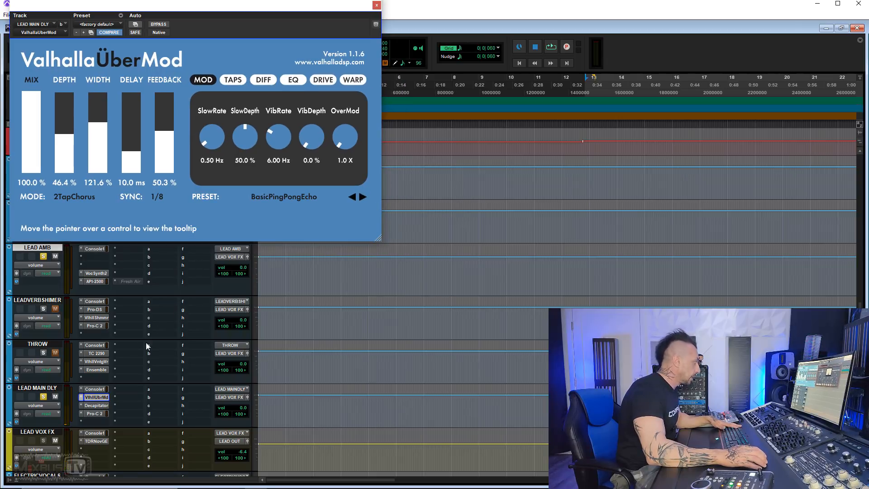
pyautogui.moveTo(228, 15); pyautogui.dragTo(584, 4)
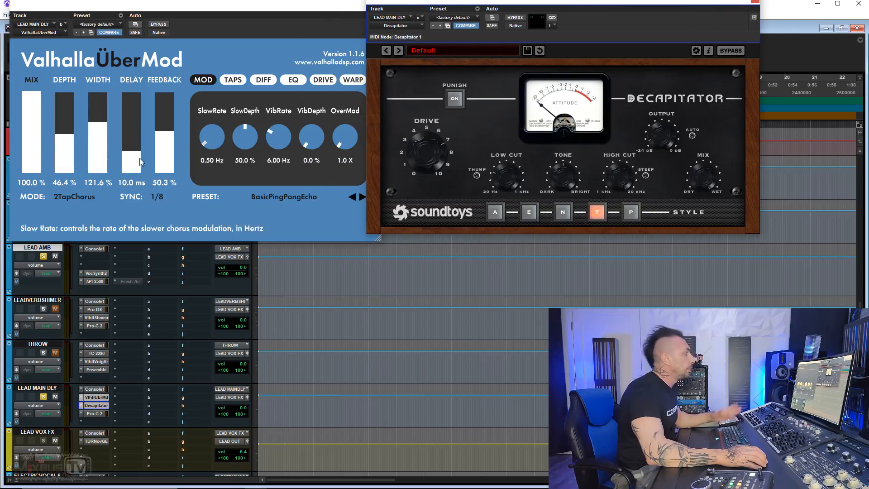
pyautogui.click(95, 413)
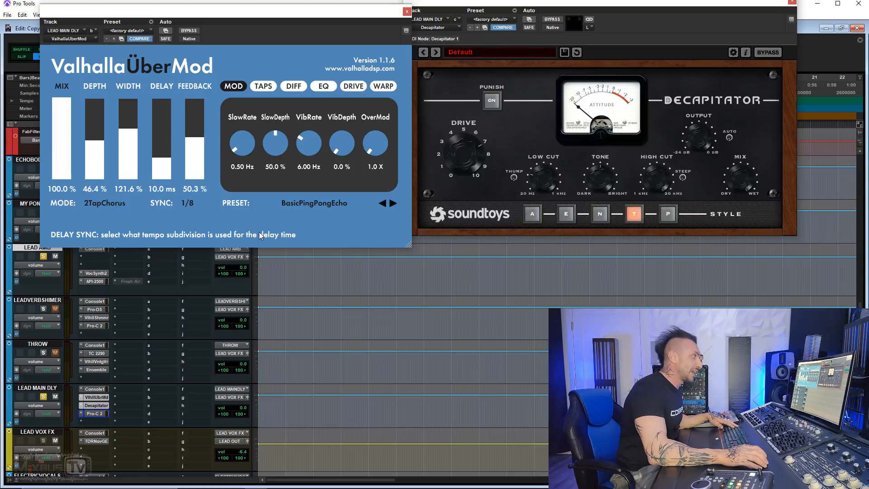
pyautogui.moveTo(400, 17); pyautogui.dragTo(461, 24)
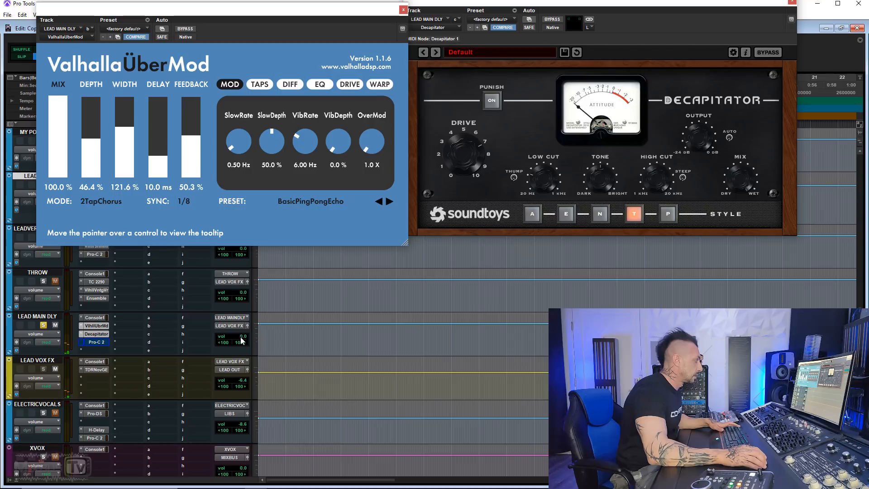
# Play the delay with LEAD MAIN DLY's volume briefly raised to about +4.8 dB, and bypass its Decapitator.
pyautogui.moveTo(241, 341); pyautogui.dragTo(241, 333)
pyautogui.press('space')
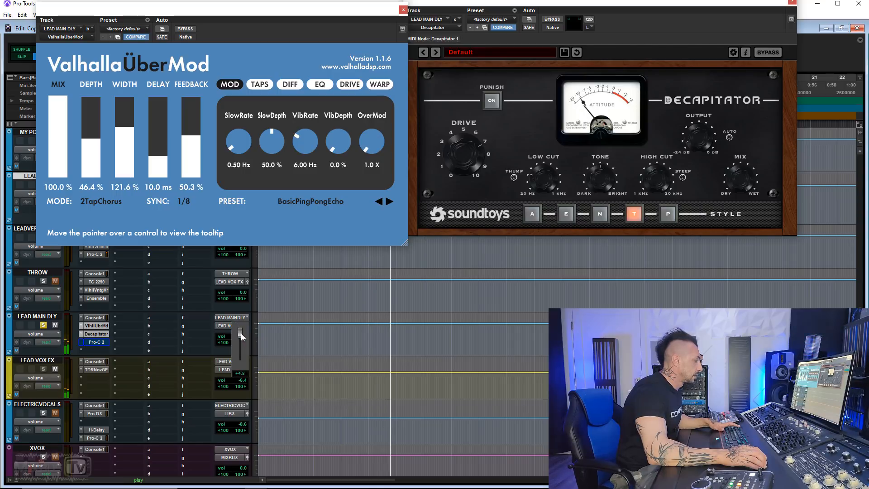
pyautogui.moveTo(240, 333); pyautogui.dragTo(240, 333)
pyautogui.click(548, 19)
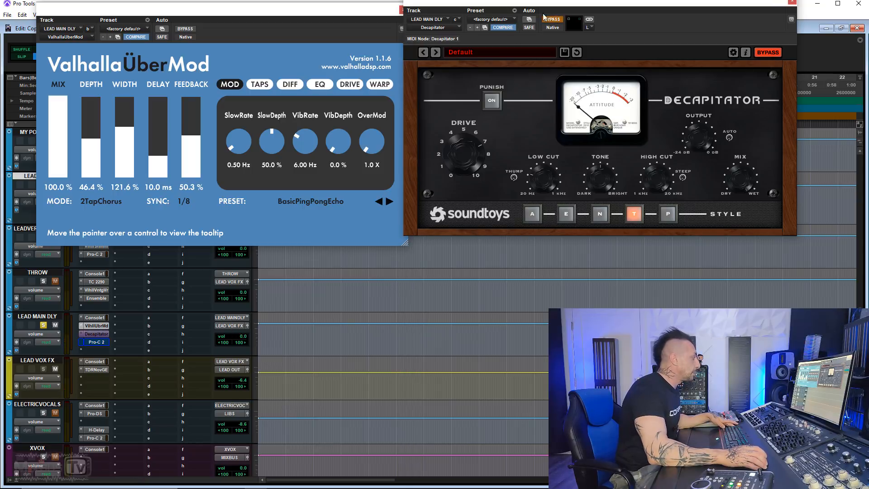
# Compare LEAD MAIN DLY with Decapitator active and bypassed, briefly lowering the track volume during playback, and leave Decapitator active.
pyautogui.click(550, 19)
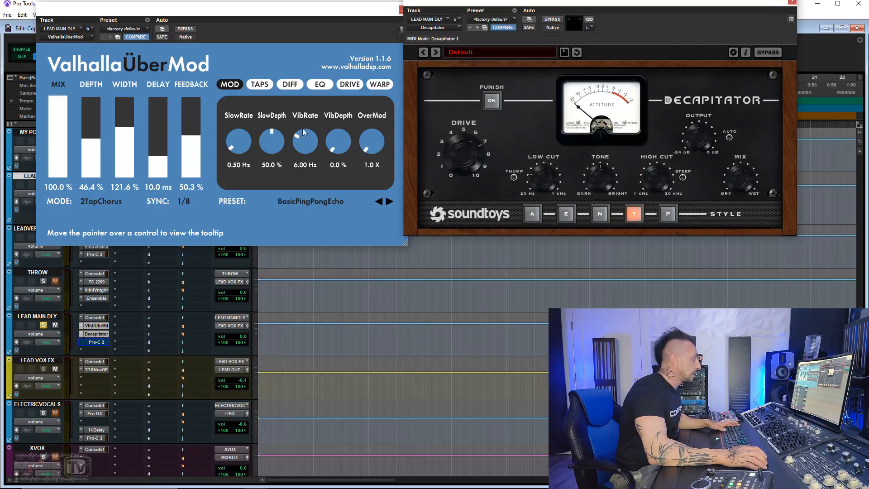
pyautogui.keyDown('ctrl'); pyautogui.click(105, 335); pyautogui.keyUp('ctrl')
pyautogui.press('space')
pyautogui.moveTo(238, 338); pyautogui.dragTo(237, 335)
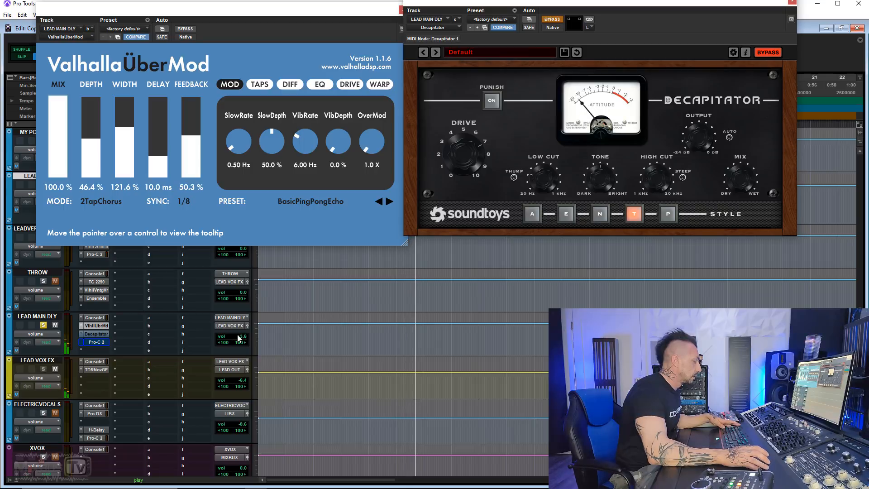
pyautogui.rightClick(101, 334)
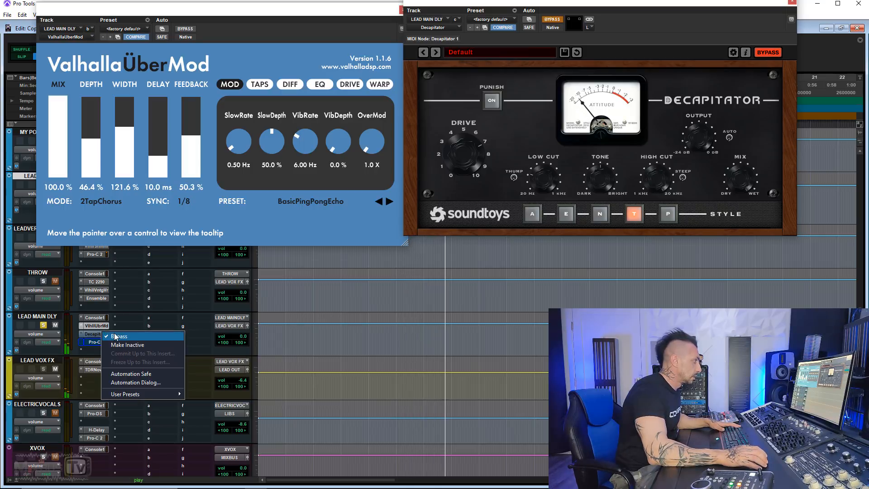
pyautogui.click(117, 336)
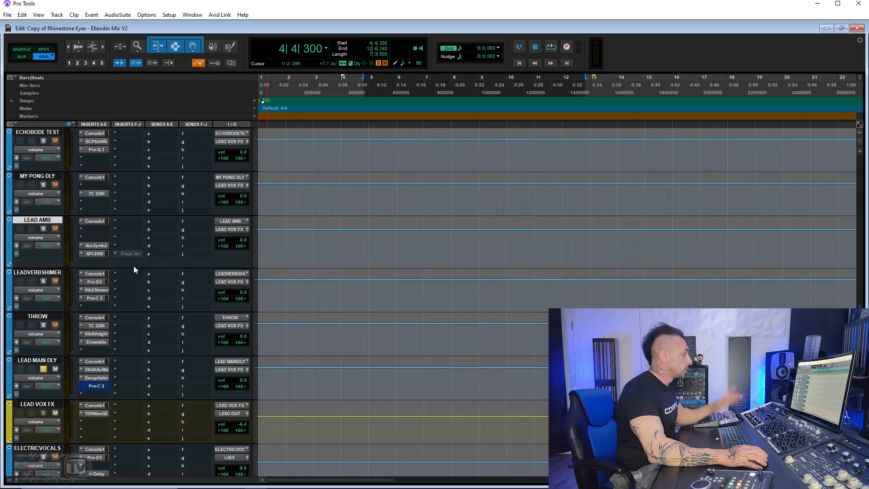
# Add LEAD AMB, LEADVERBSHIMER and LeadVocl-Dry.01 to the soloed delay, and play the vocal from about bar 8.
pyautogui.scroll(1, 138, 267)
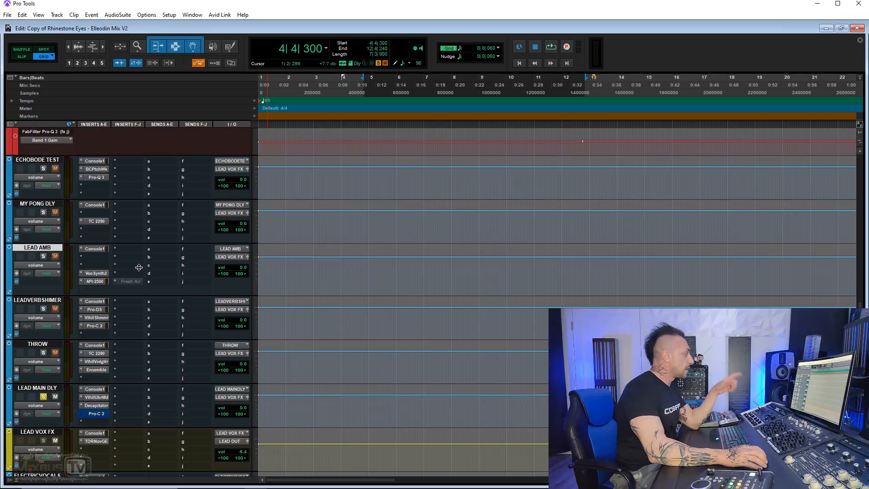
pyautogui.scroll(-1, 139, 268)
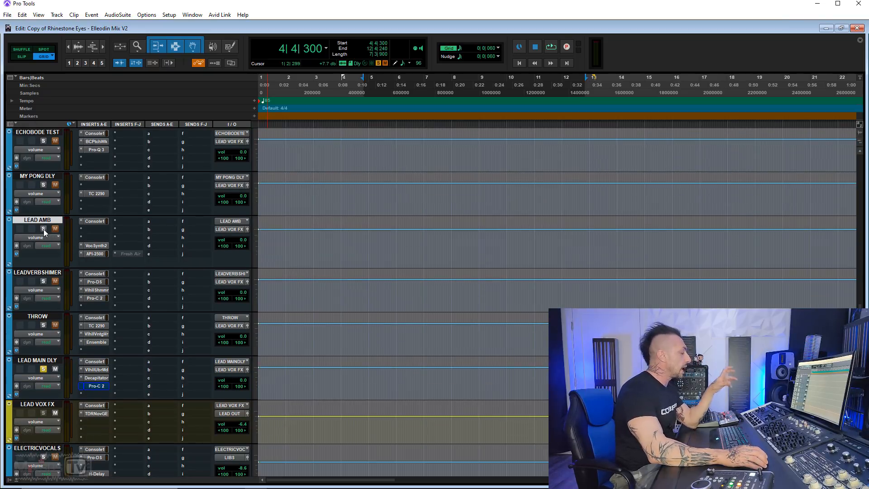
pyautogui.click(44, 281)
pyautogui.scroll(1, 44, 280)
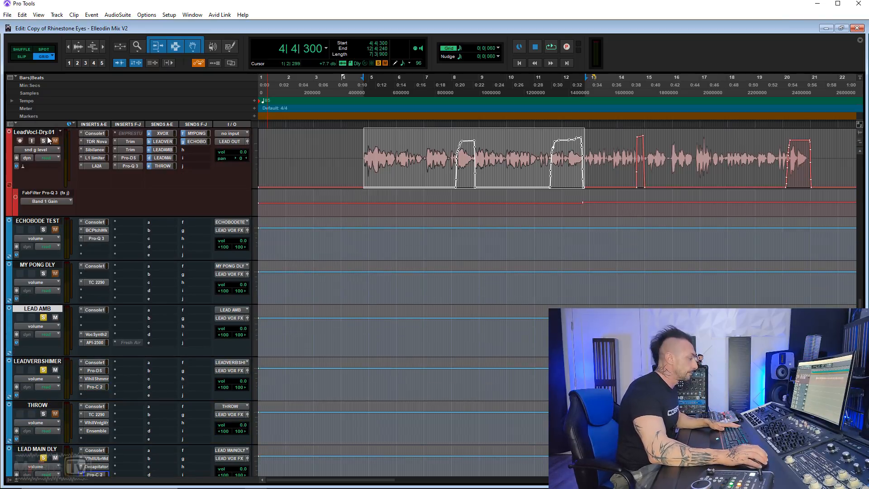
pyautogui.click(471, 158)
pyautogui.press('space')
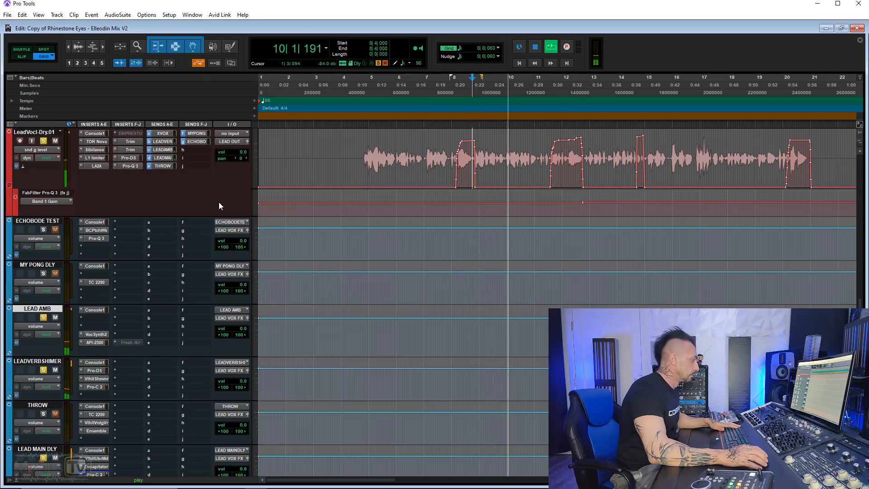
# Add MY PONG DLY to the soloed tracks and select the lead vocal from 7|4|660 to 13|4|240.
pyautogui.scroll(-1, 219, 200)
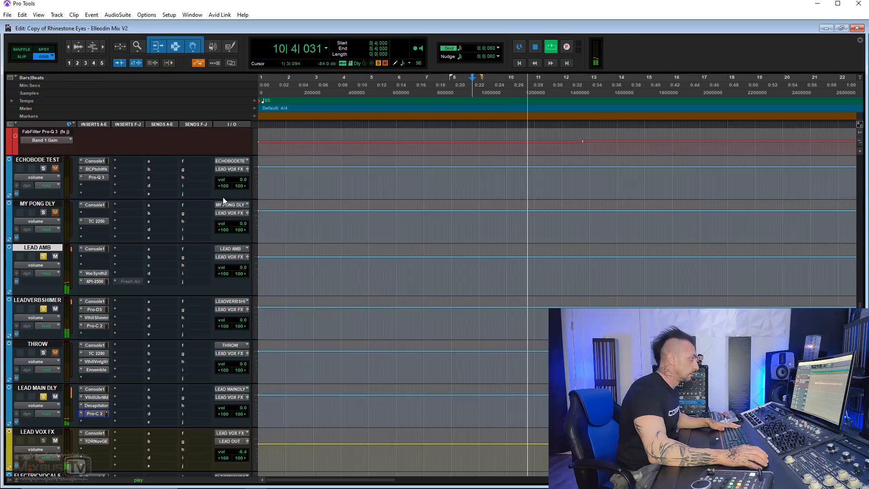
pyautogui.scroll(2, 220, 213)
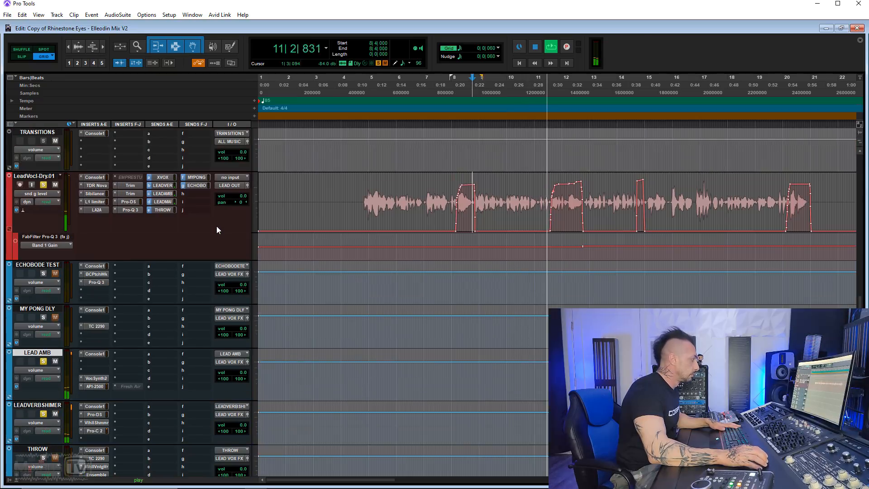
pyautogui.hotkey('ctrl', '[')
pyautogui.press('t')
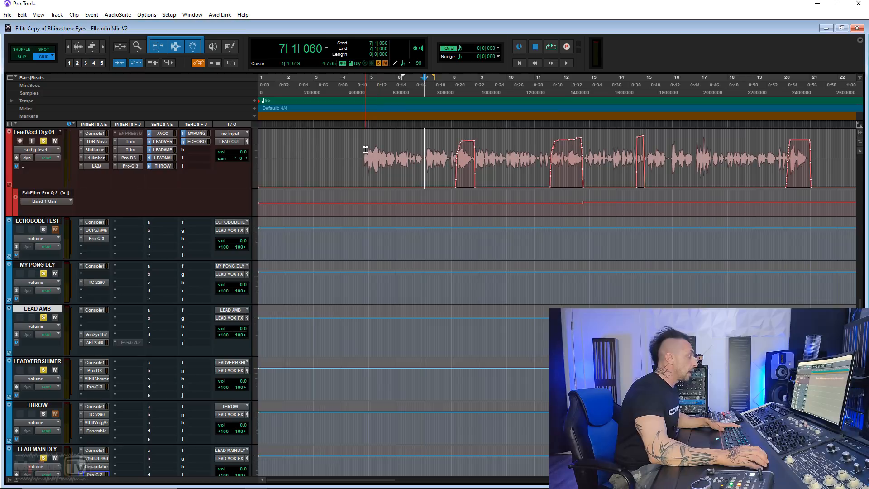
pyautogui.moveTo(366, 149); pyautogui.dragTo(591, 149)
pyautogui.click(422, 147)
pyautogui.moveTo(363, 146); pyautogui.dragTo(822, 145)
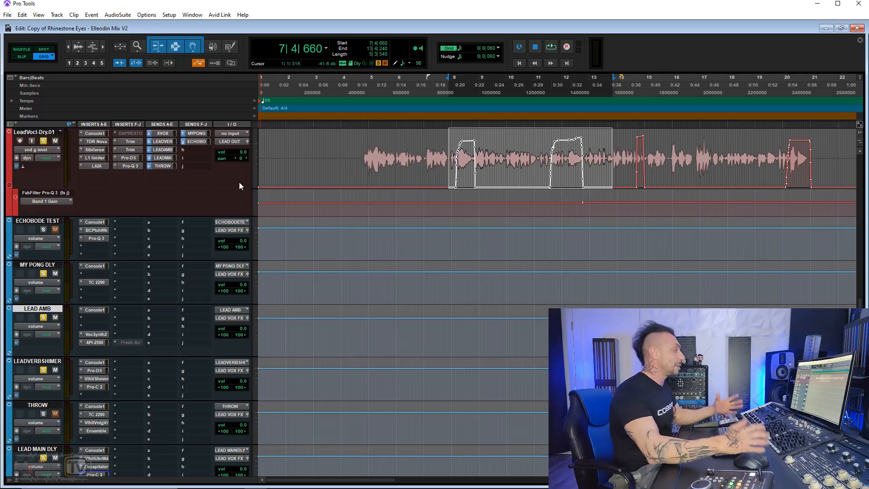
# Open the PatchWork insert on ECHOBODE TEST, examine its Echobode plugin chain, and close the window.
pyautogui.click(96, 230)
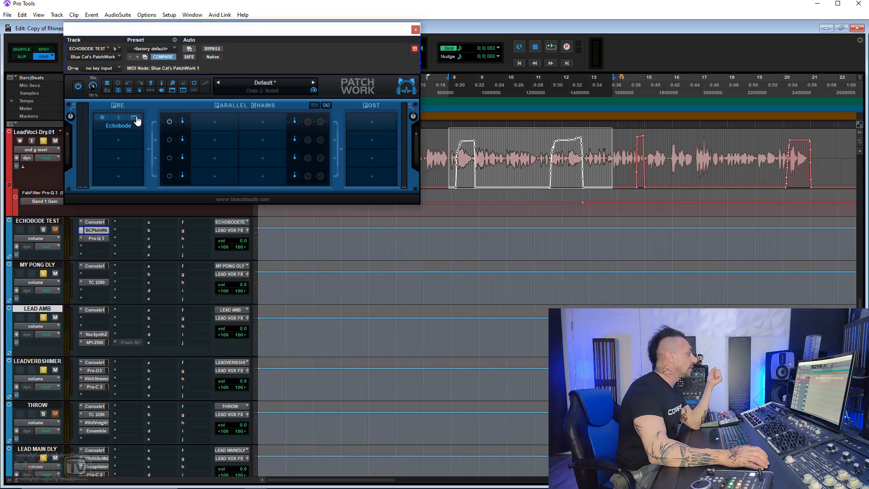
pyautogui.click(415, 29)
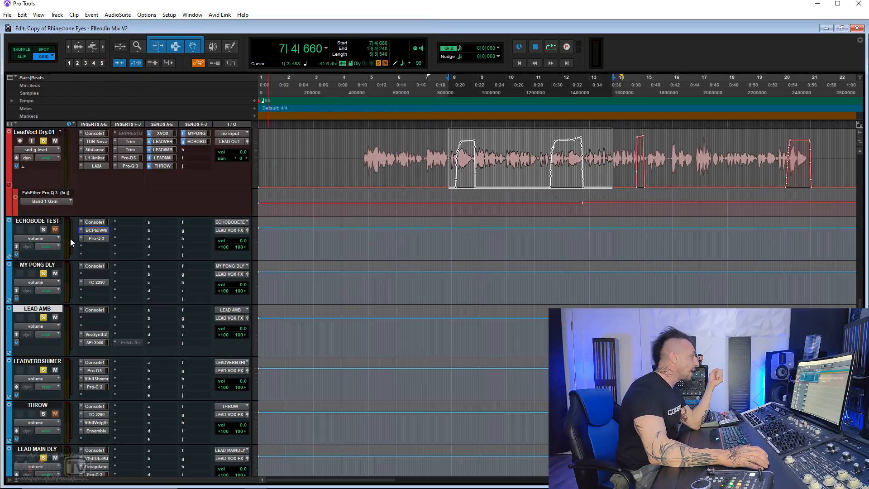